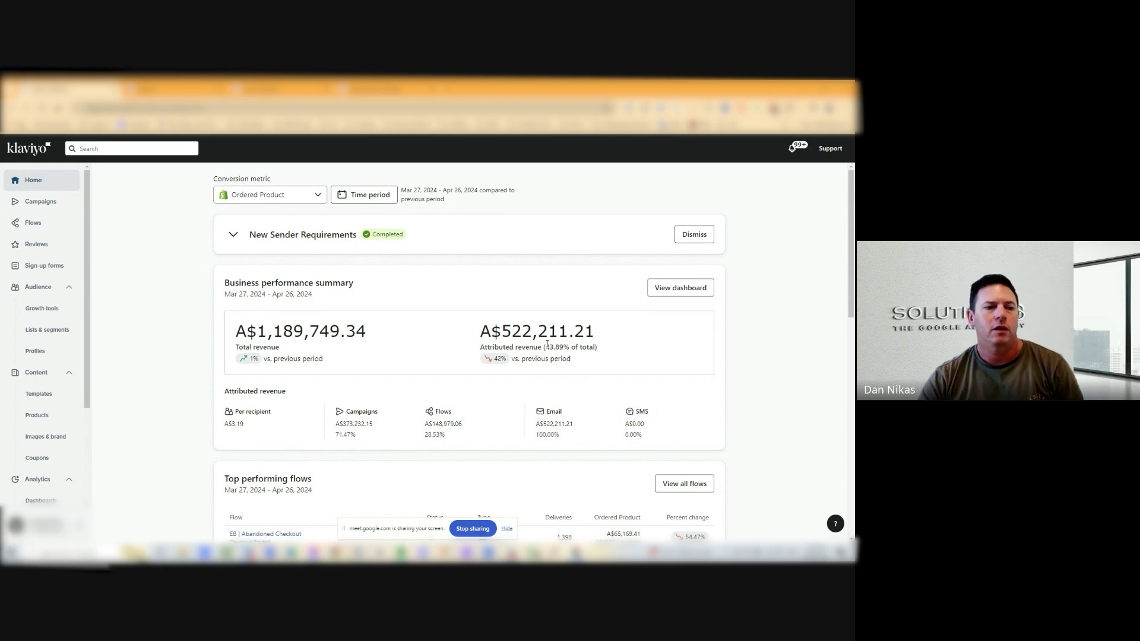
# - Examine email's attributed share of total revenue and the campaign and flow percentages in the business performance summary
pyautogui.moveTo(545, 346); pyautogui.dragTo(595, 347)
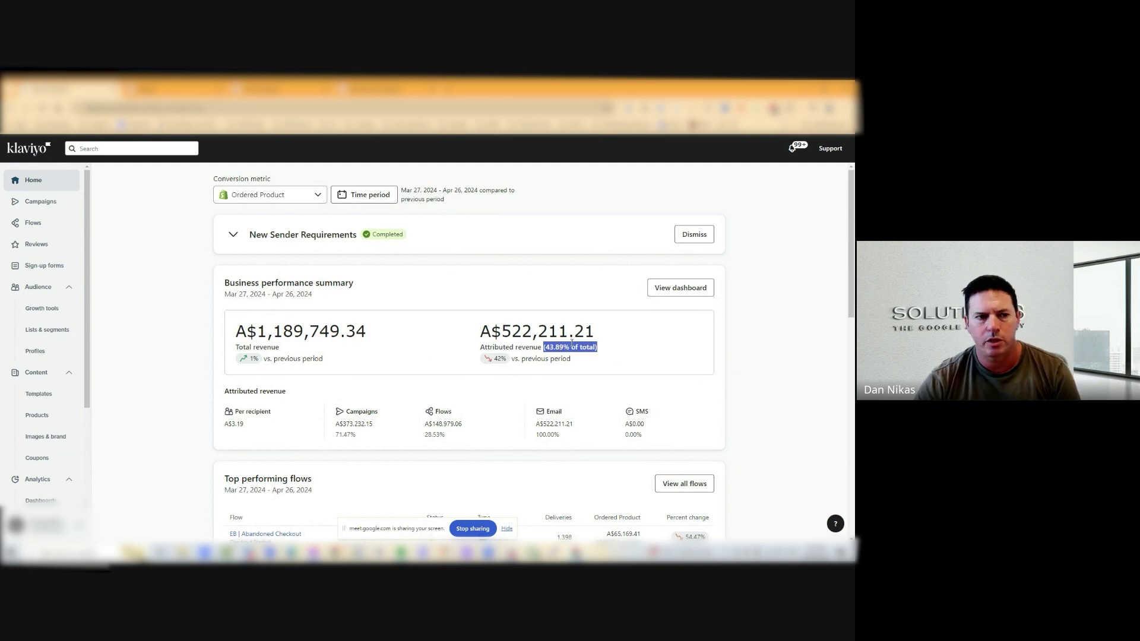
pyautogui.click(630, 347)
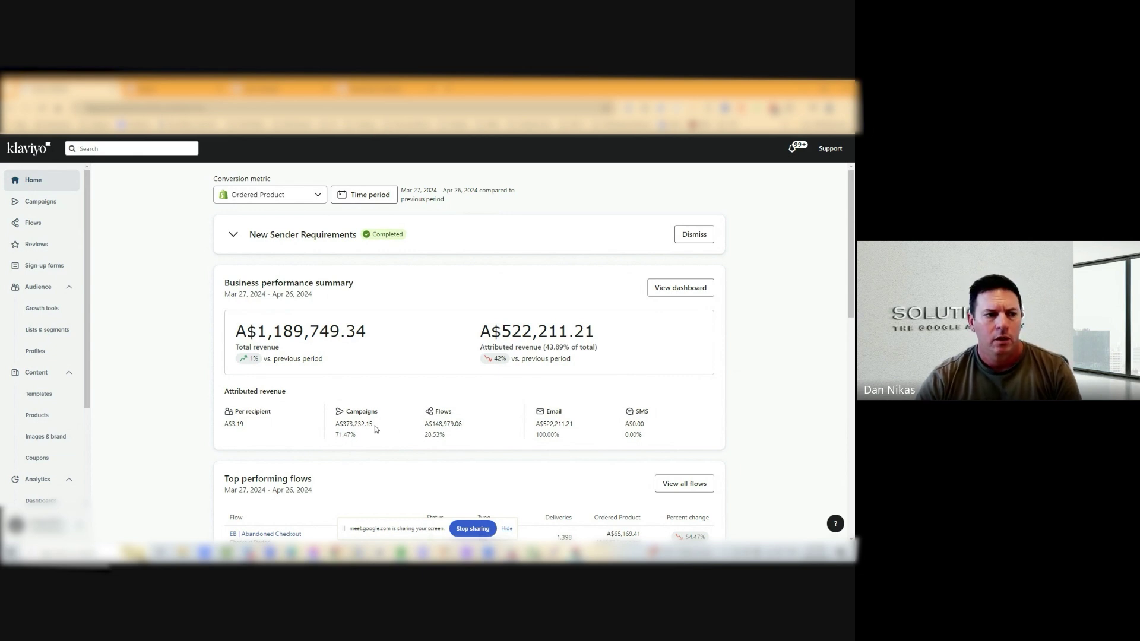
pyautogui.moveTo(374, 427); pyautogui.dragTo(331, 426)
pyautogui.moveTo(444, 421); pyautogui.dragTo(335, 435)
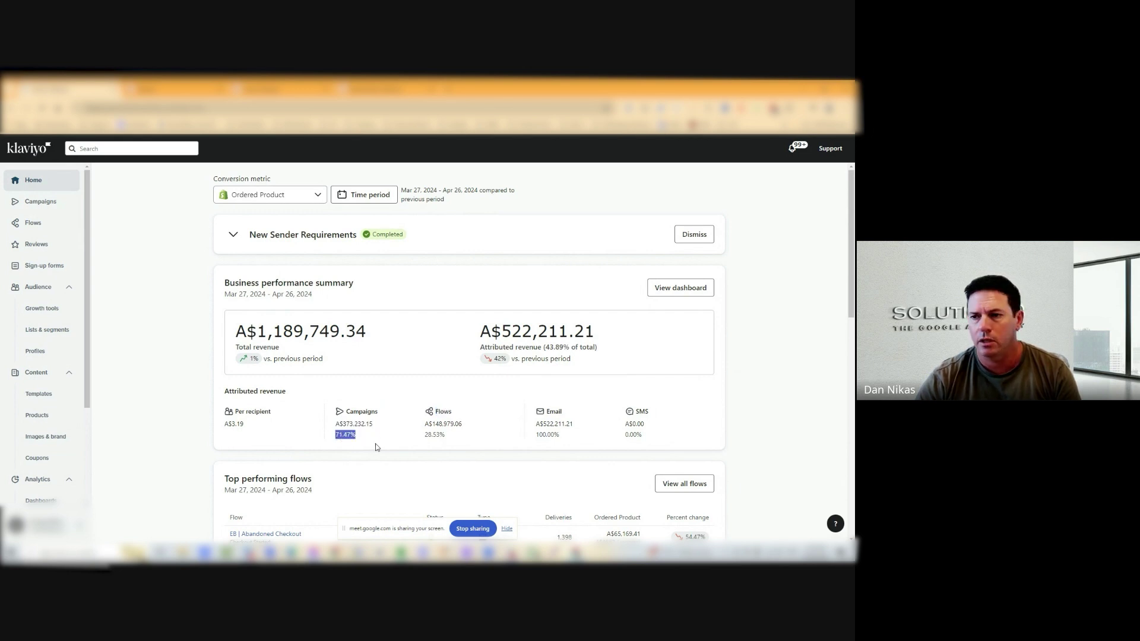
pyautogui.tripleClick(442, 434)
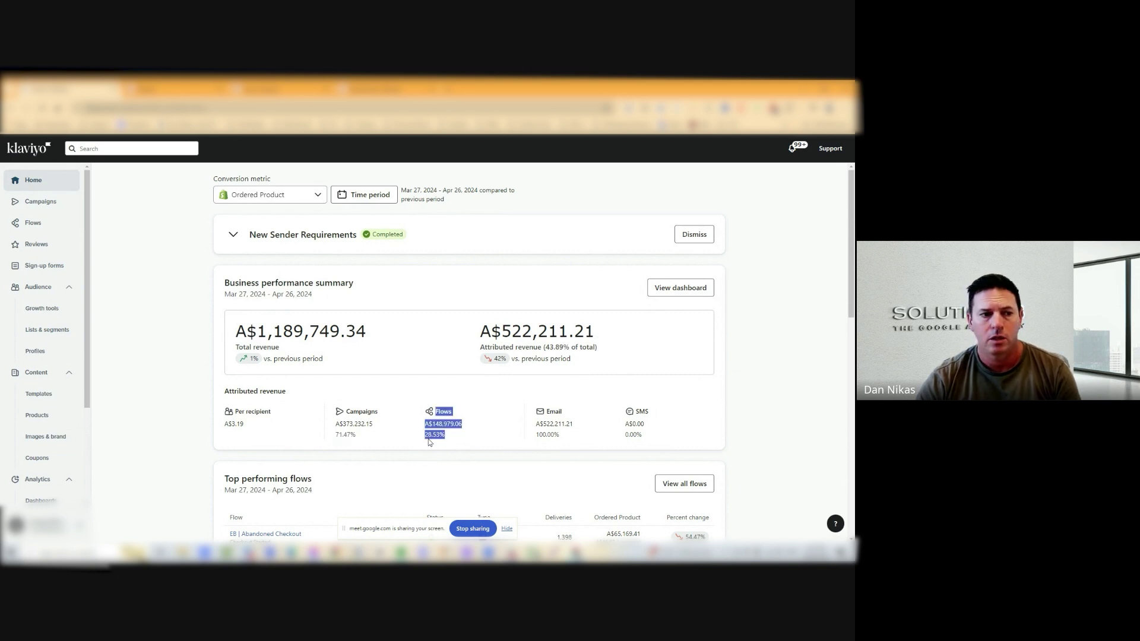
pyautogui.doubleClick(426, 437)
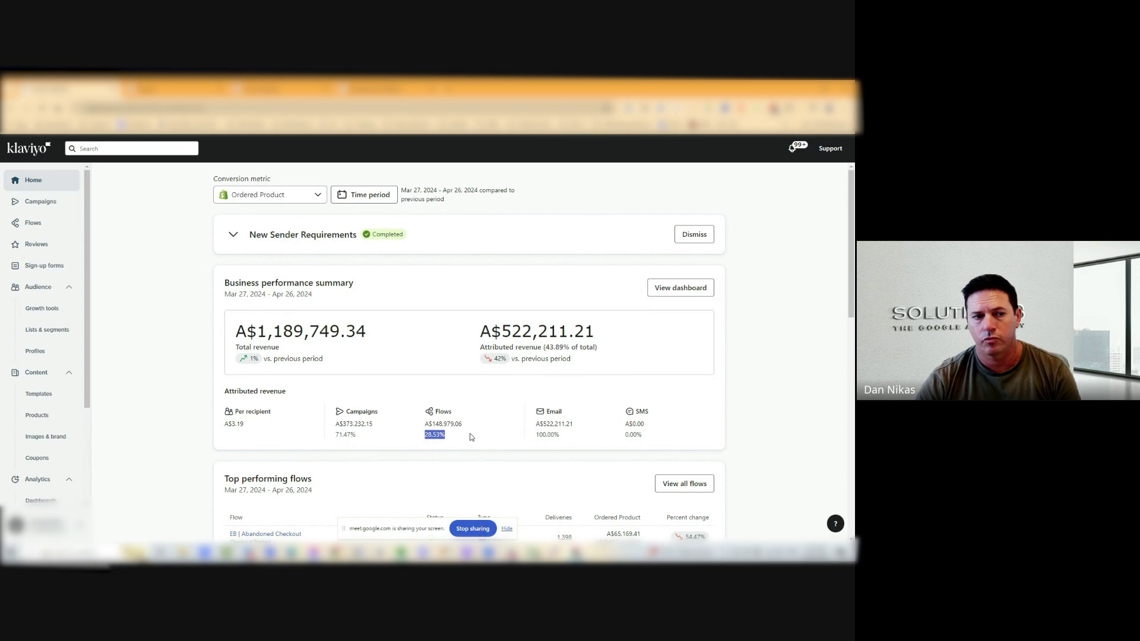
pyautogui.click(457, 447)
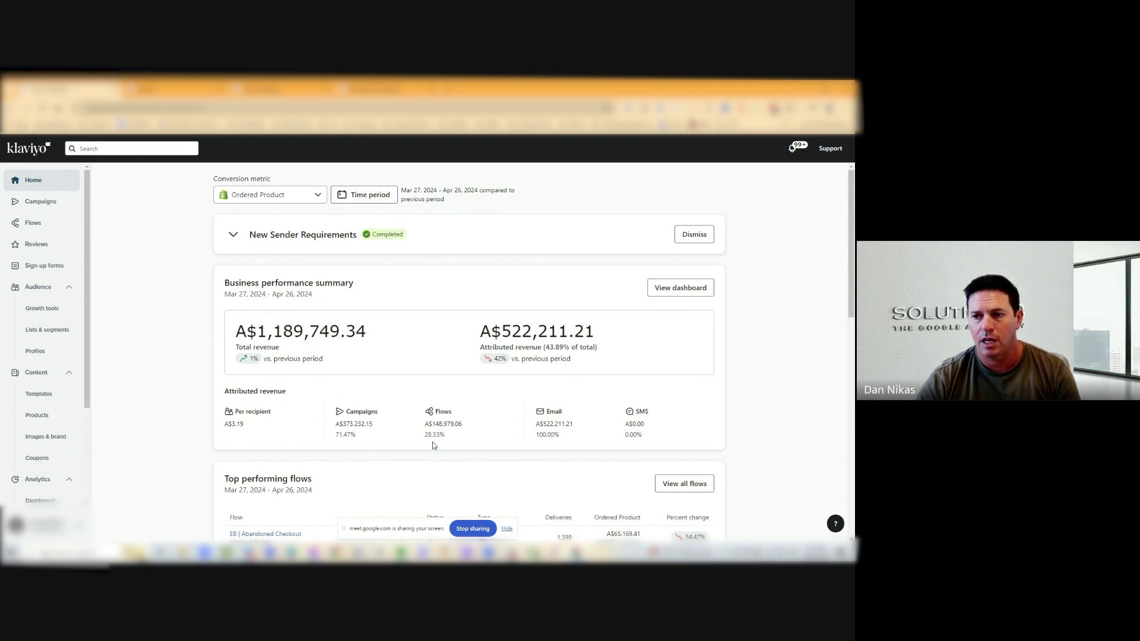
# - Compare the flows' revenue and percentage with the campaigns' share of attributed revenue
pyautogui.doubleClick(365, 442)
pyautogui.click(366, 442)
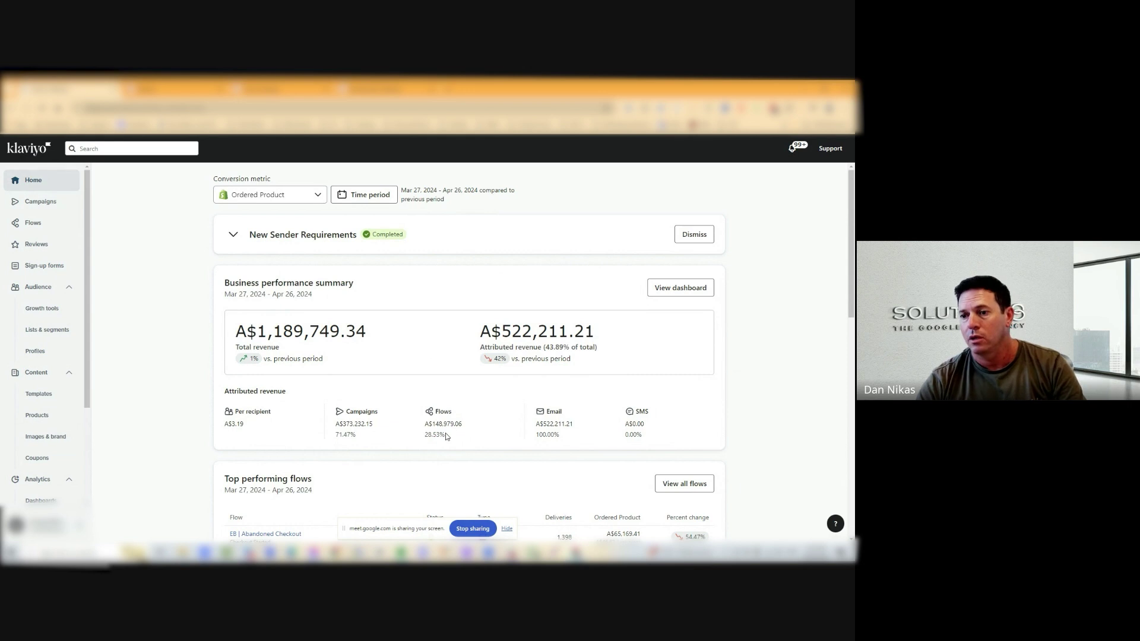
pyautogui.moveTo(475, 425); pyautogui.dragTo(425, 424)
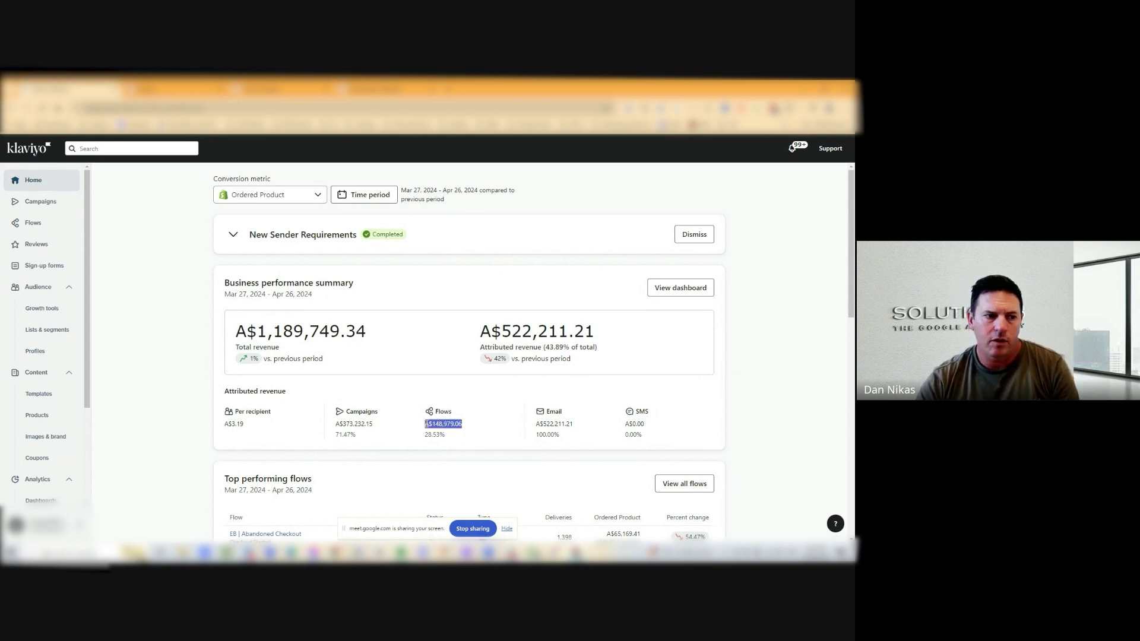
pyautogui.click(453, 441)
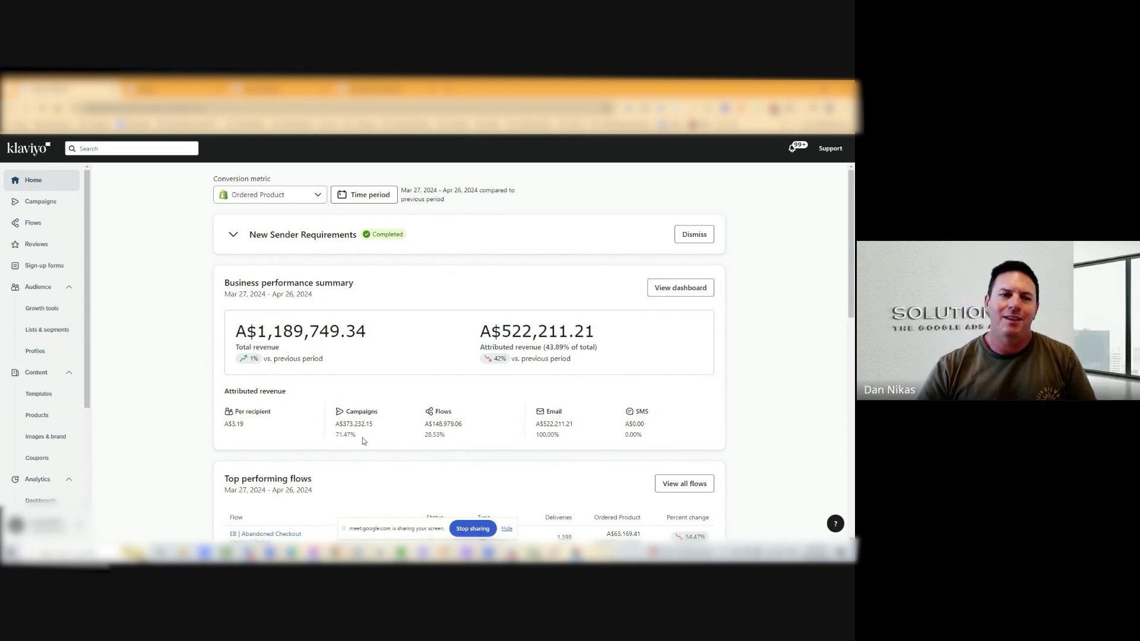
pyautogui.moveTo(438, 435); pyautogui.dragTo(425, 435)
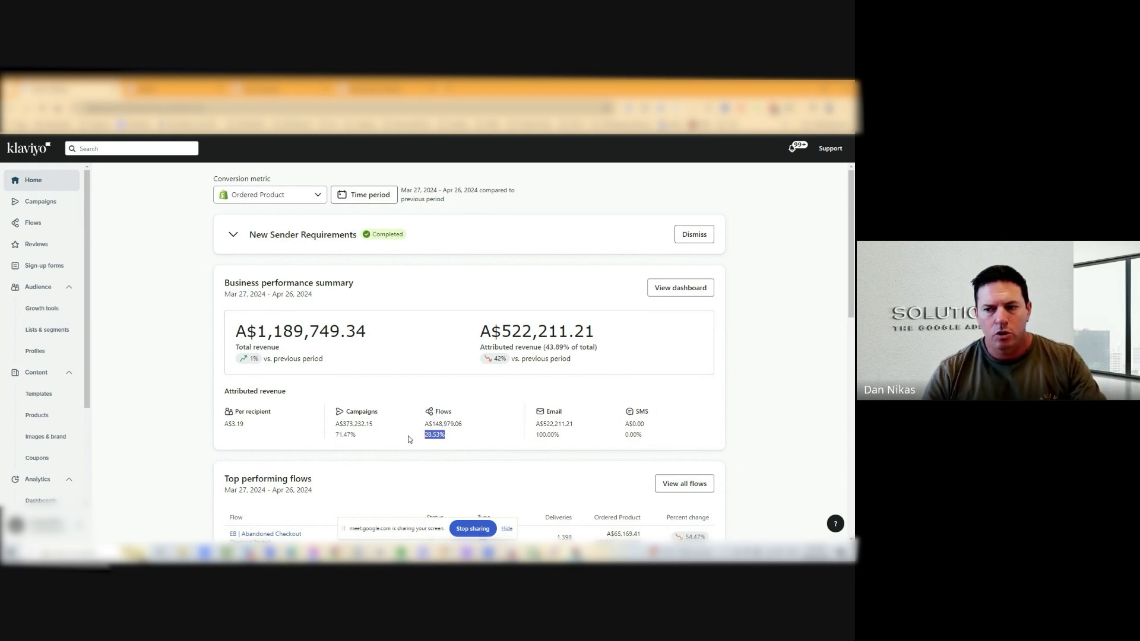
pyautogui.click(457, 438)
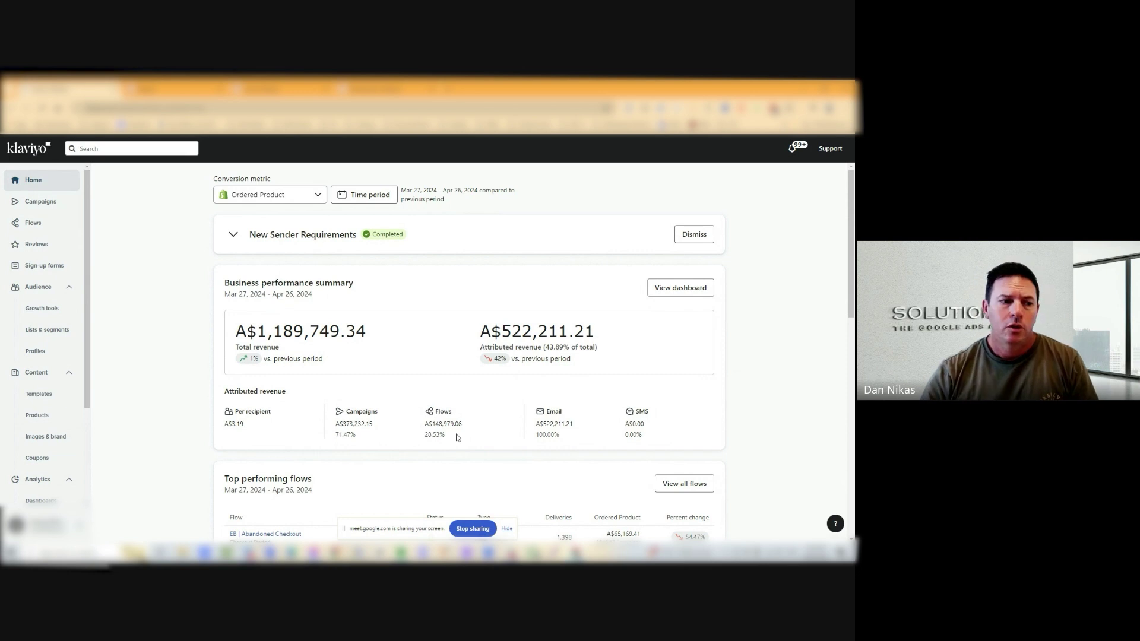
pyautogui.moveTo(357, 435); pyautogui.dragTo(334, 437)
pyautogui.click(354, 442)
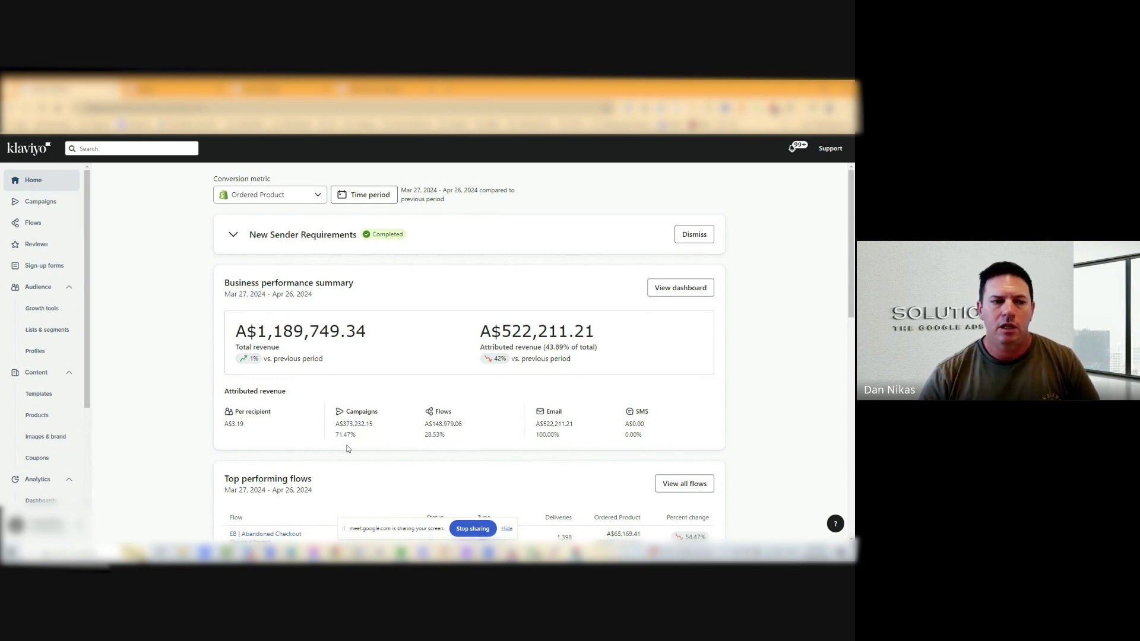
pyautogui.moveTo(363, 434); pyautogui.dragTo(336, 438)
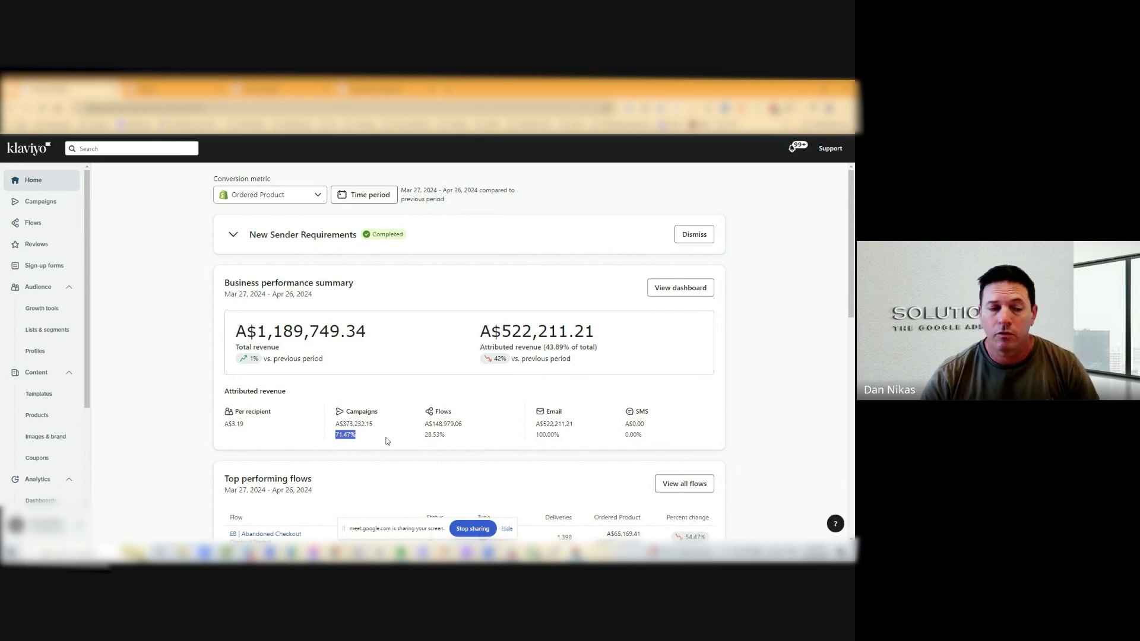
# - Review the top performing flows and examine the revenue per recipient of the EB | Abandoned Checkout flow
pyautogui.scroll(-3, 376, 441)
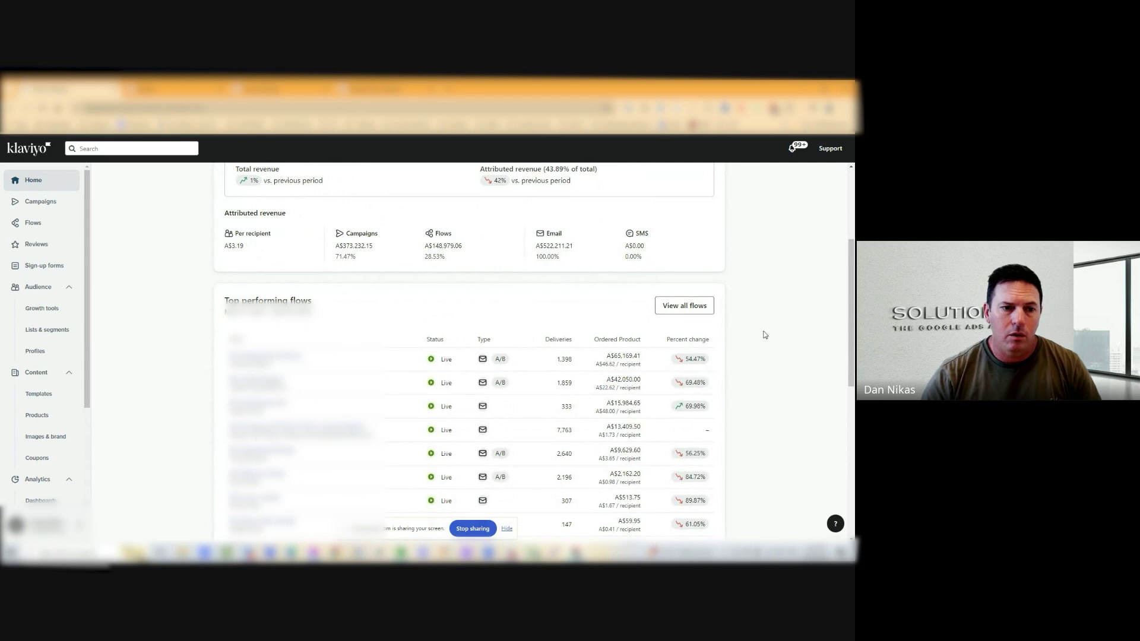
pyautogui.scroll(-2, 769, 303)
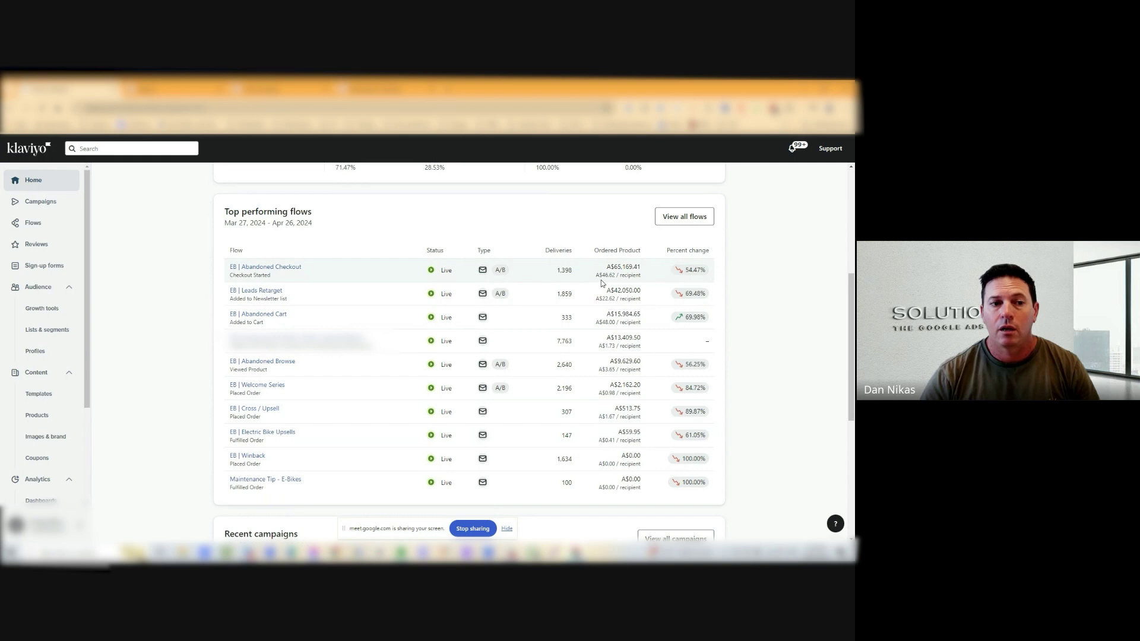
pyautogui.moveTo(595, 275); pyautogui.dragTo(643, 283)
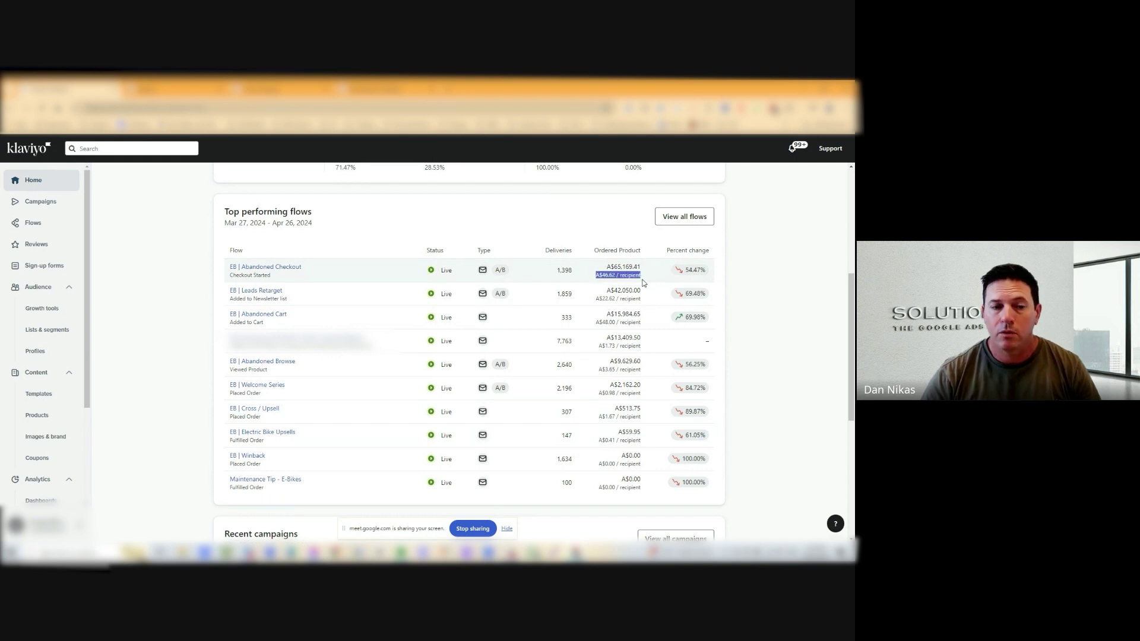
pyautogui.click(742, 277)
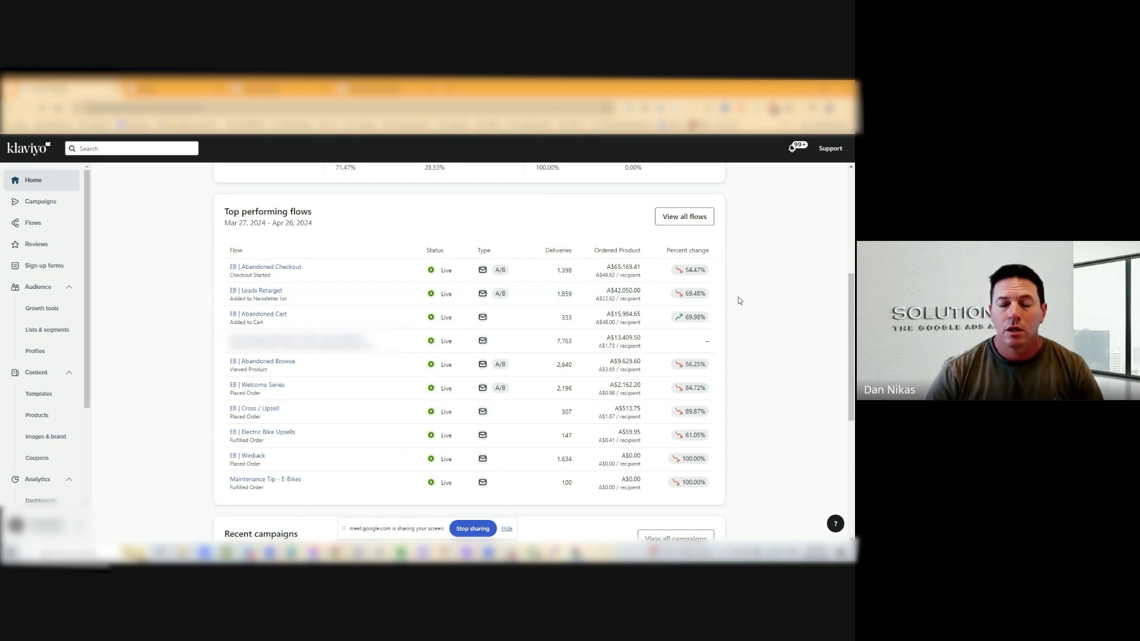
# - Examine the open rates, click rates and Ordered Product revenue of the first and third campaigns under Recent campaigns
pyautogui.scroll(-5, 739, 299)
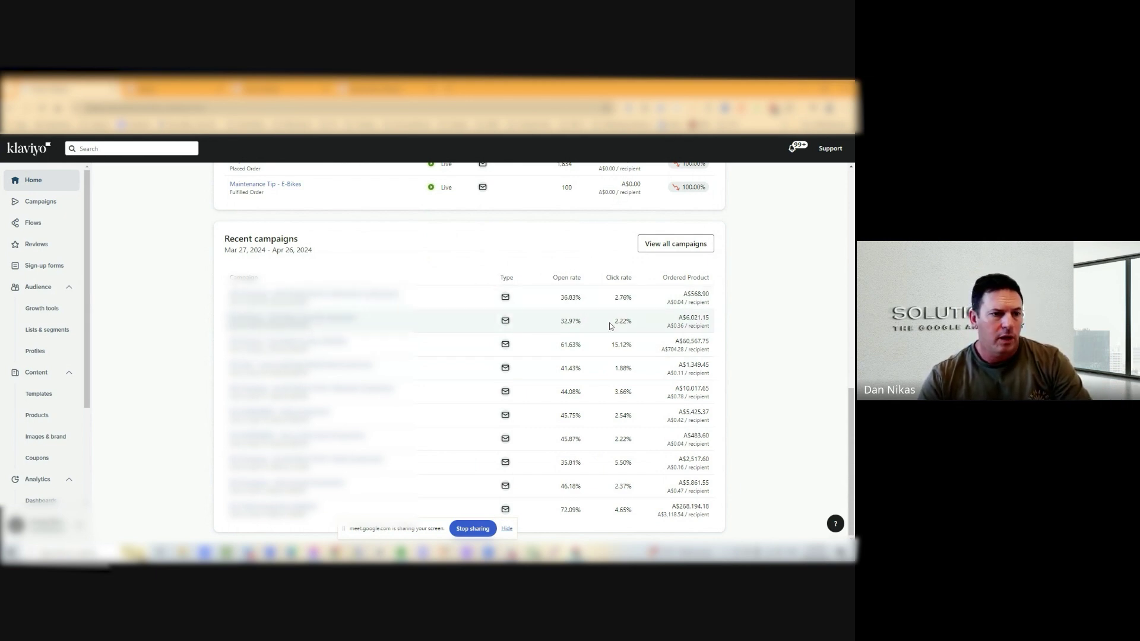
pyautogui.moveTo(585, 300); pyautogui.dragTo(560, 301)
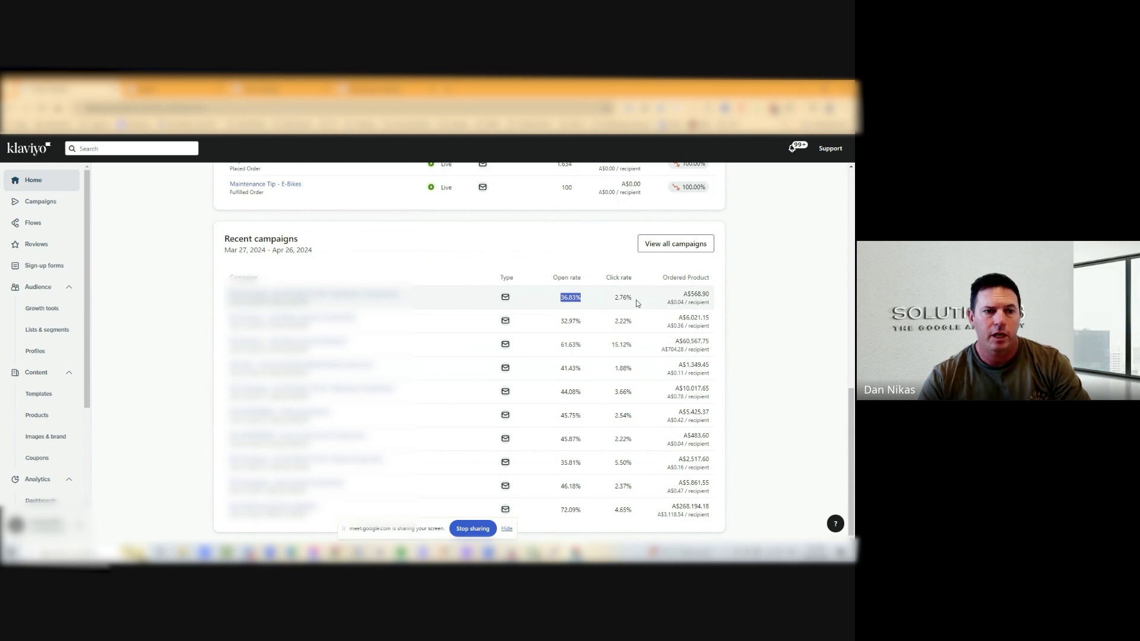
pyautogui.moveTo(635, 301); pyautogui.dragTo(616, 298)
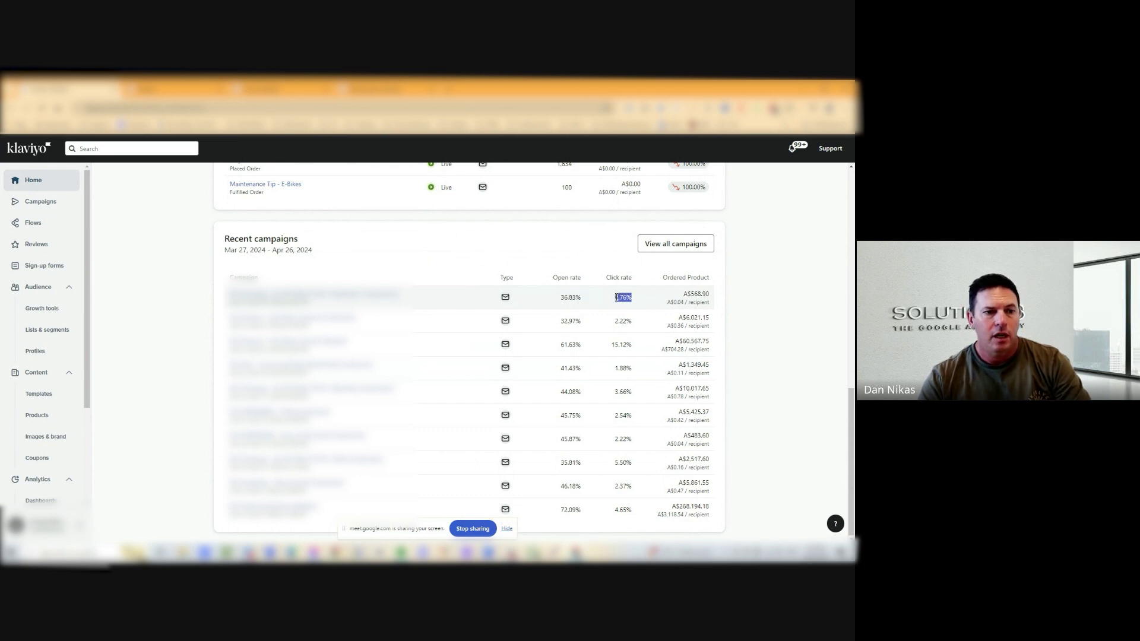
pyautogui.click(564, 247)
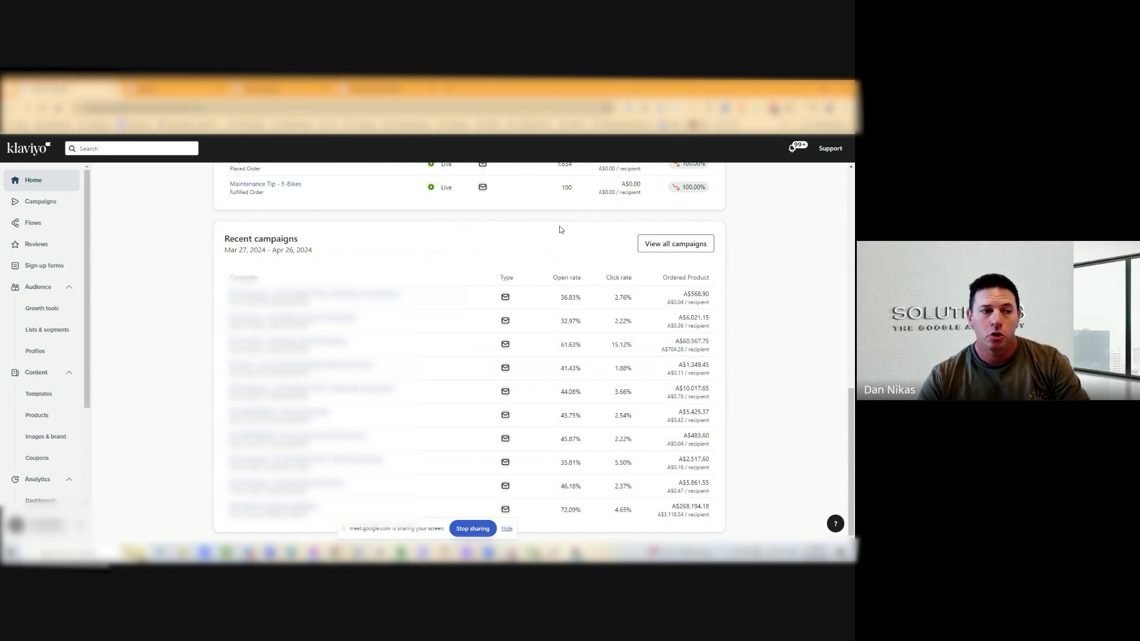
pyautogui.moveTo(584, 345); pyautogui.dragTo(559, 348)
pyautogui.moveTo(632, 346); pyautogui.dragTo(607, 353)
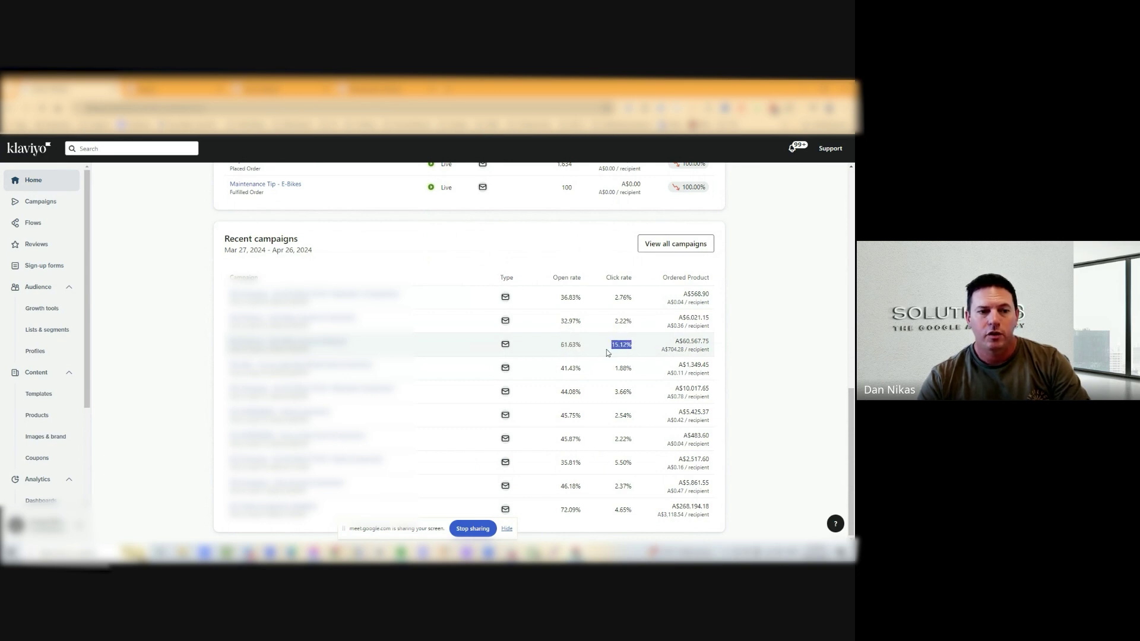
pyautogui.moveTo(710, 343); pyautogui.dragTo(673, 347)
pyautogui.click(739, 330)
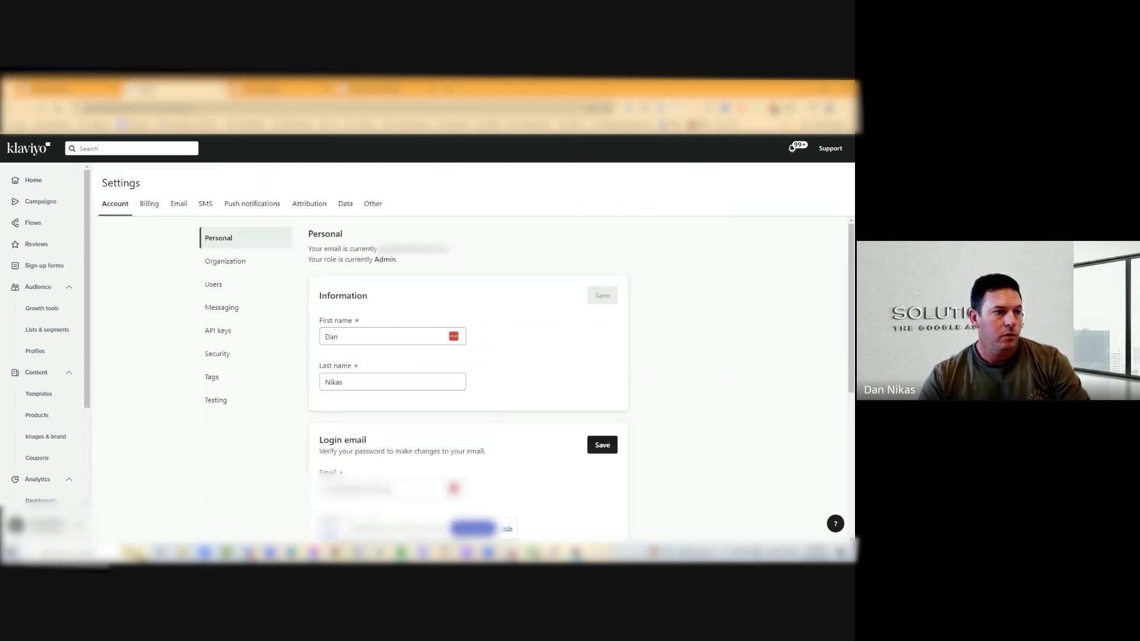
# - Open the account's Organization settings and look at where the account menu leads to Settings
pyautogui.click(226, 263)
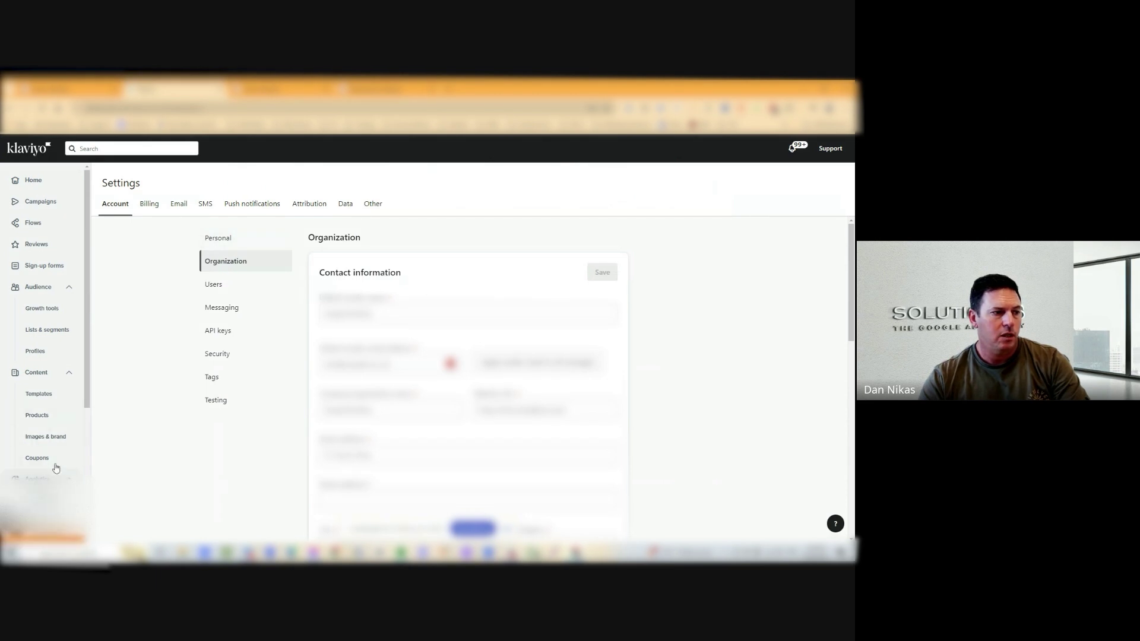
pyautogui.scroll(-3, 56, 474)
pyautogui.click(41, 523)
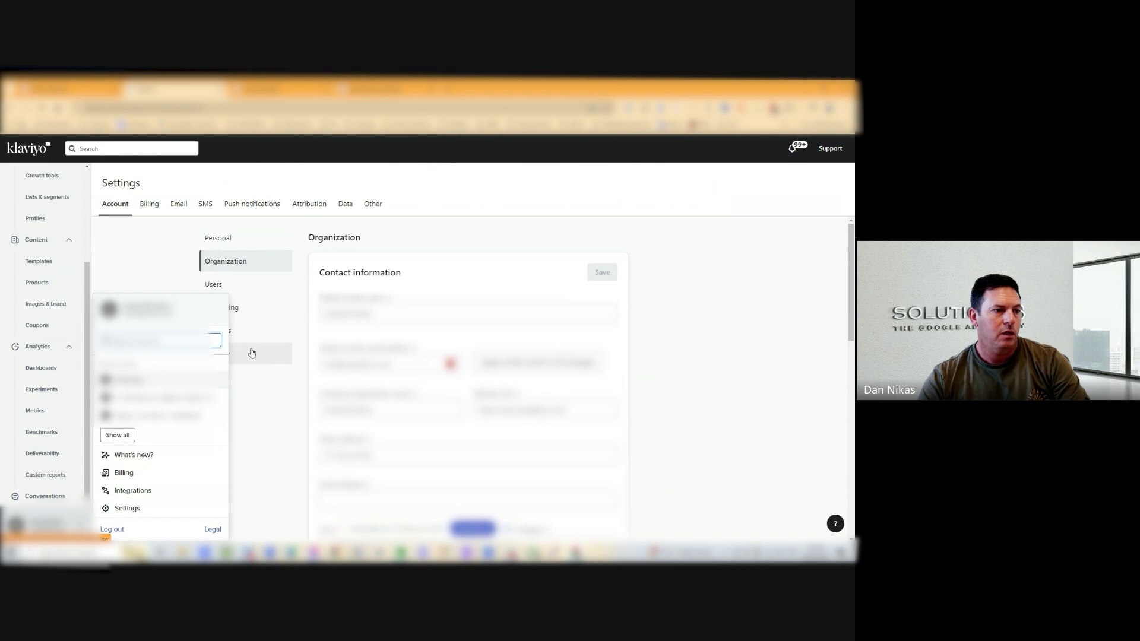
pyautogui.click(131, 224)
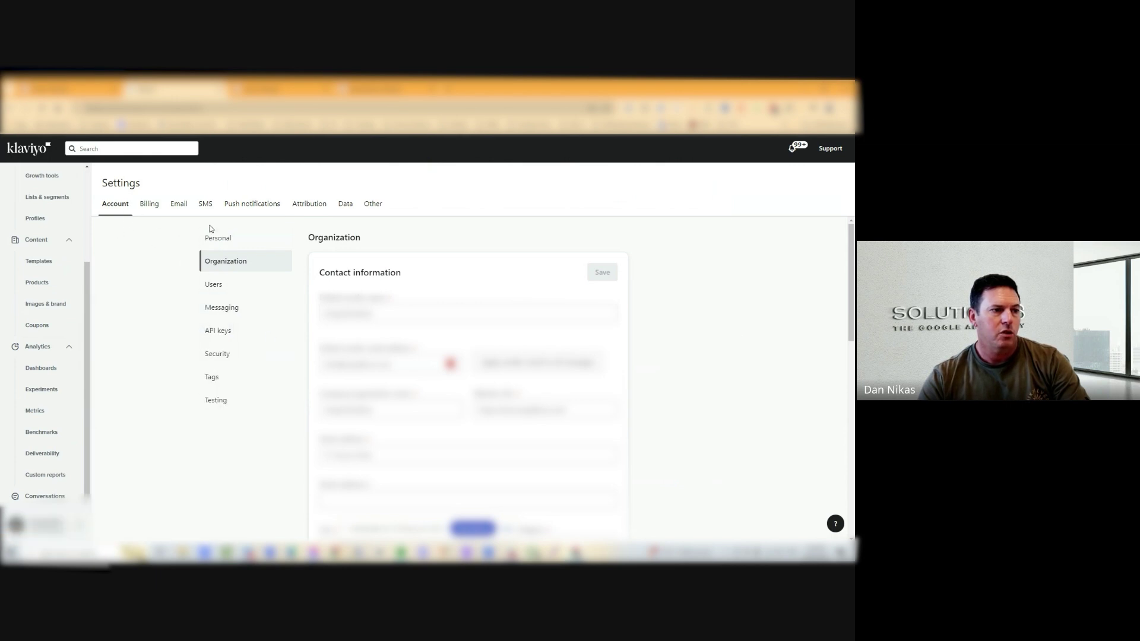
# - View the selectable industries under Industry information in the Organization settings without changing the selection
pyautogui.scroll(-5, 469, 380)
pyautogui.scroll(1, 469, 380)
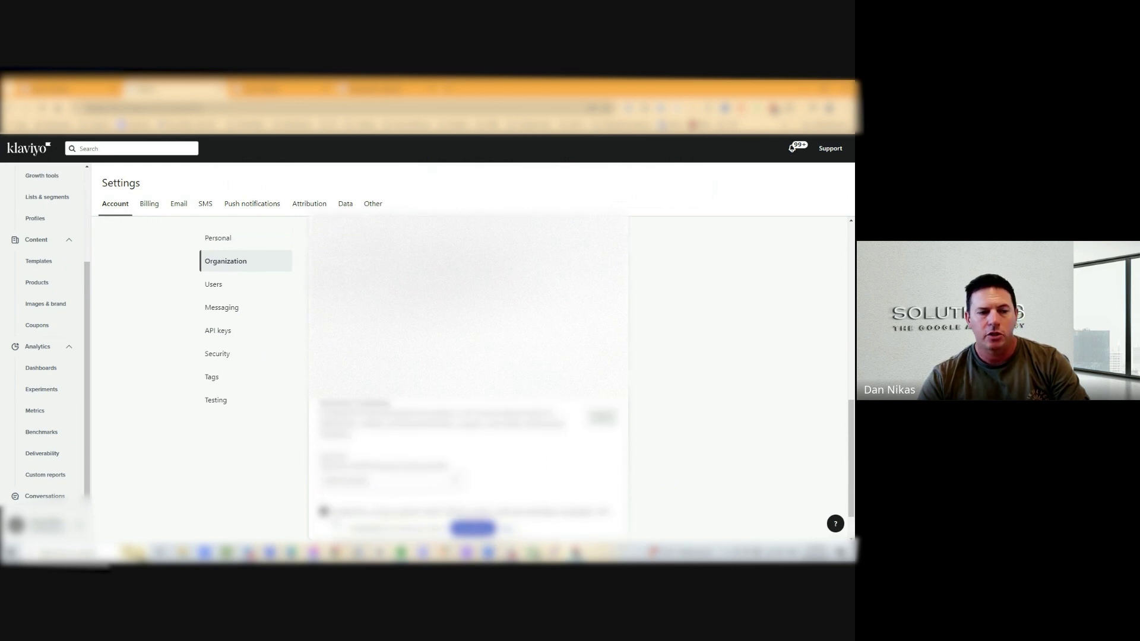
pyautogui.click(441, 344)
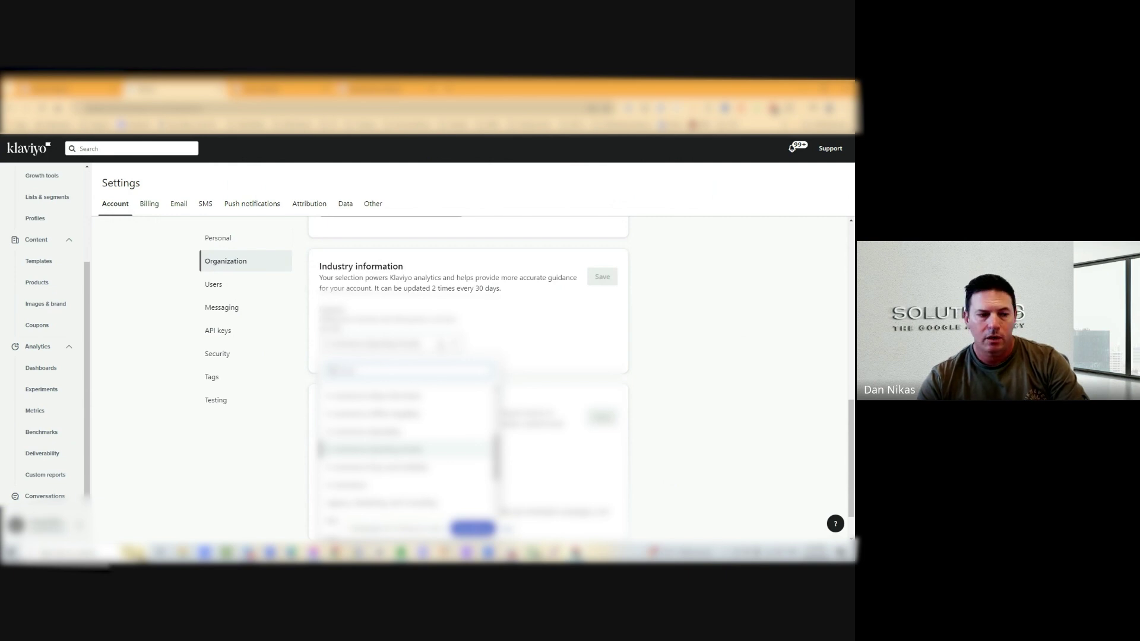
pyautogui.click(442, 345)
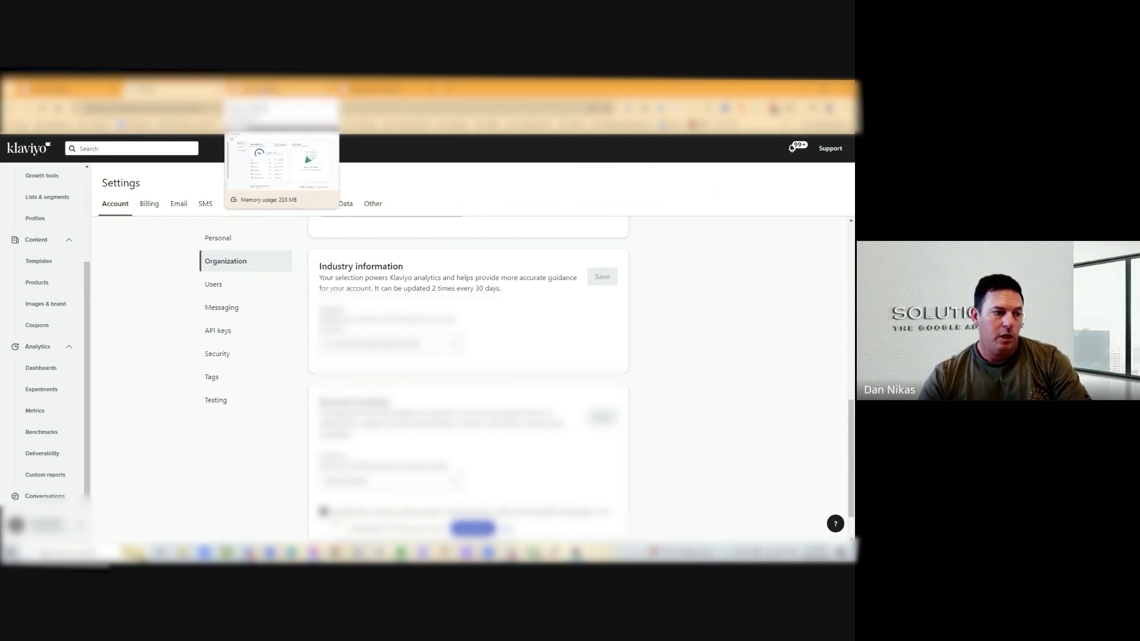
# - Open the Deliverability analytics and compare the email open rate and click rate with their recommended thresholds
pyautogui.click(42, 453)
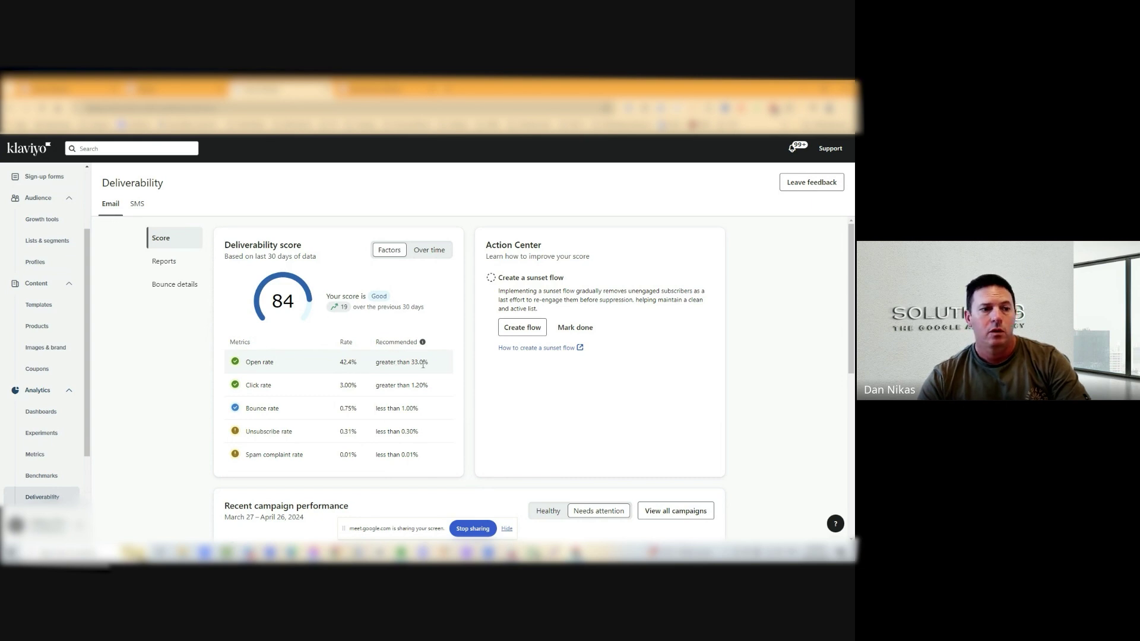
pyautogui.moveTo(424, 343)
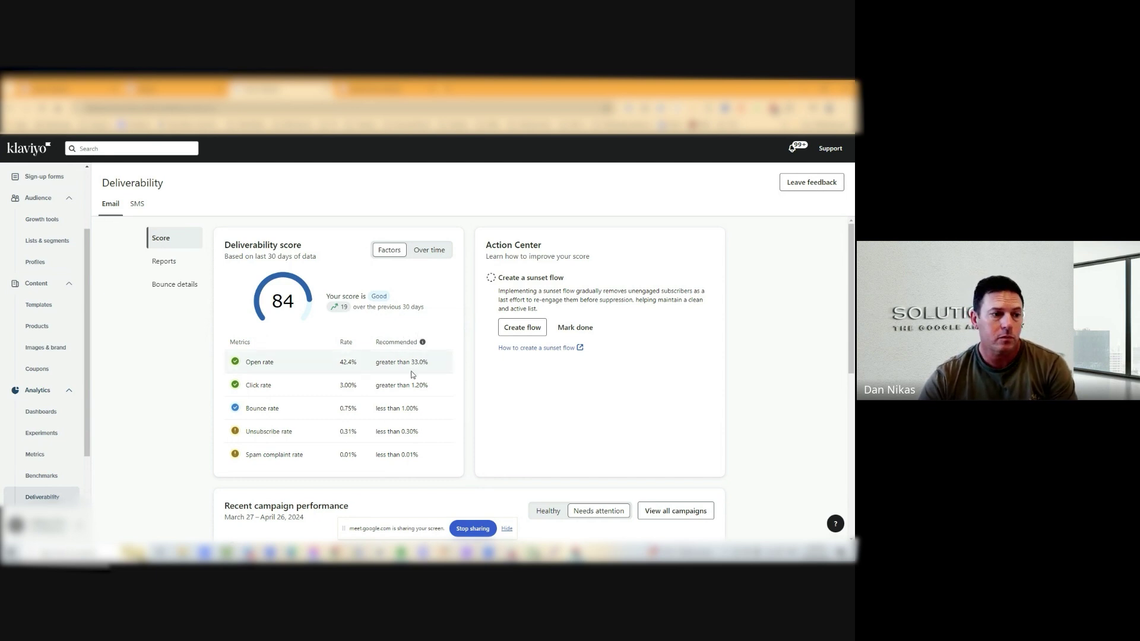
pyautogui.moveTo(412, 363); pyautogui.dragTo(429, 362)
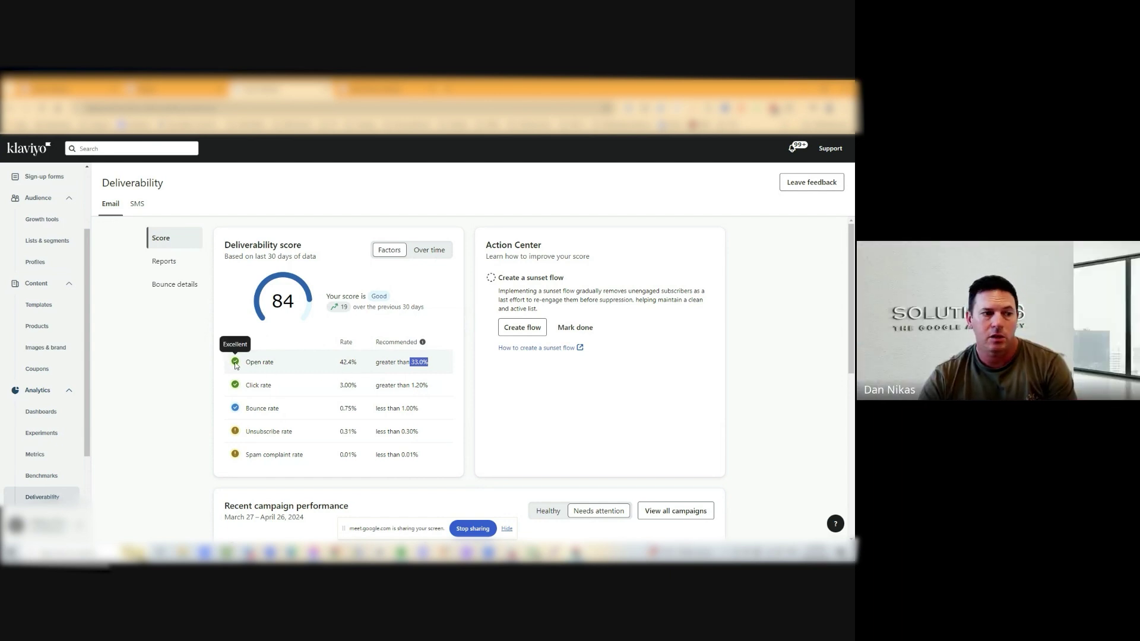
pyautogui.click(338, 387)
pyautogui.doubleClick(338, 387)
pyautogui.doubleClick(421, 385)
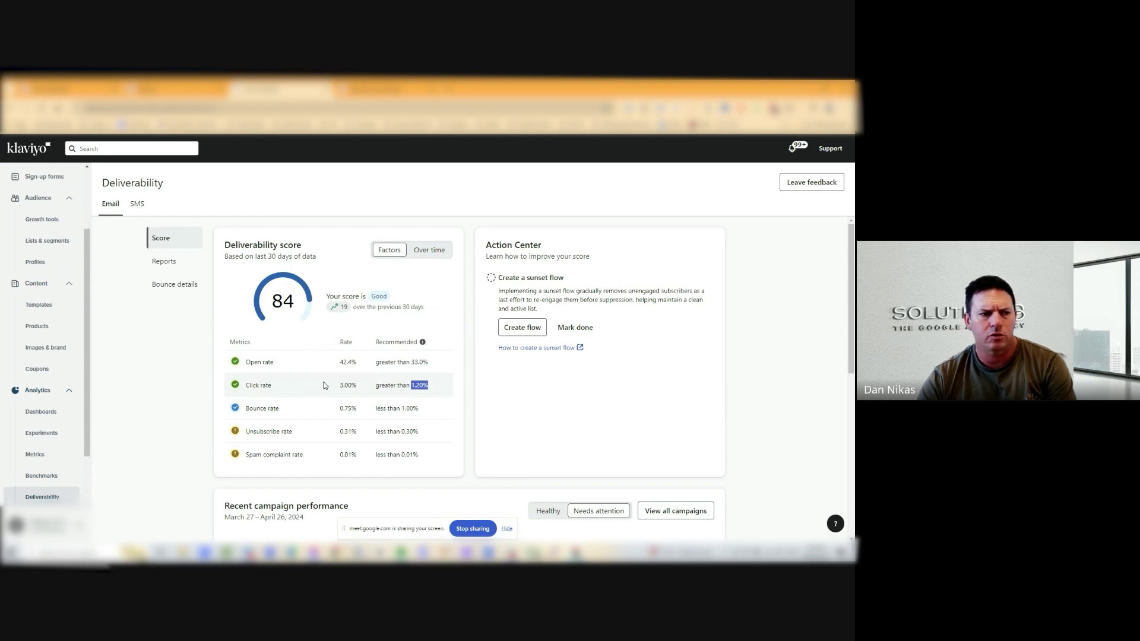
pyautogui.click(196, 384)
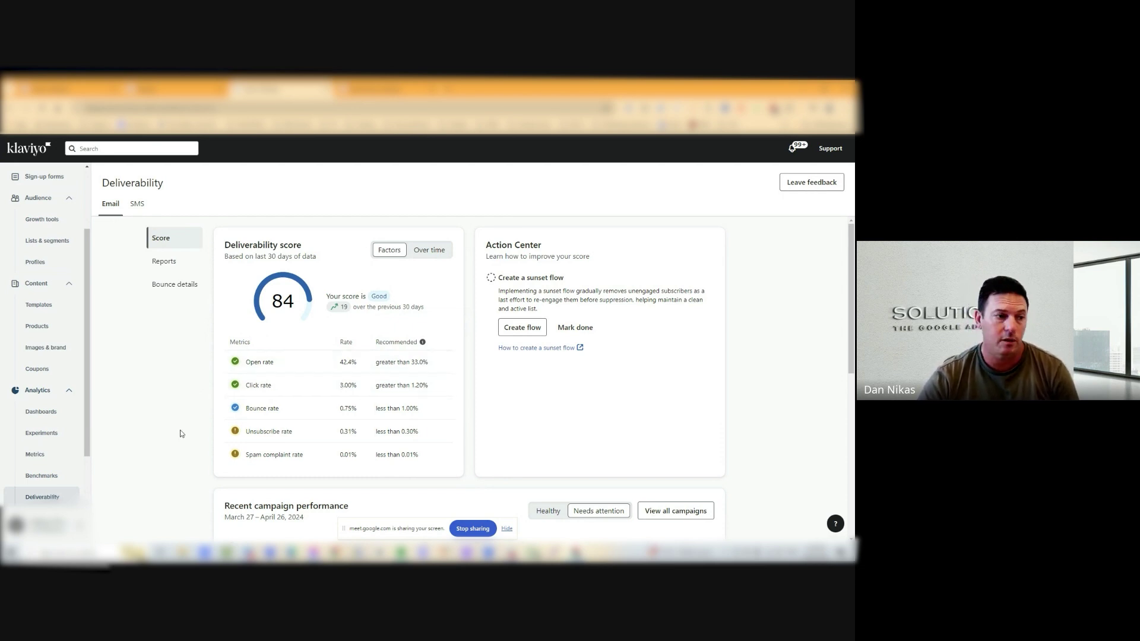
# - Check the ratings given to the bounce rate, unsubscribe rate and spam complaint rate in the deliverability score
pyautogui.moveTo(237, 409)
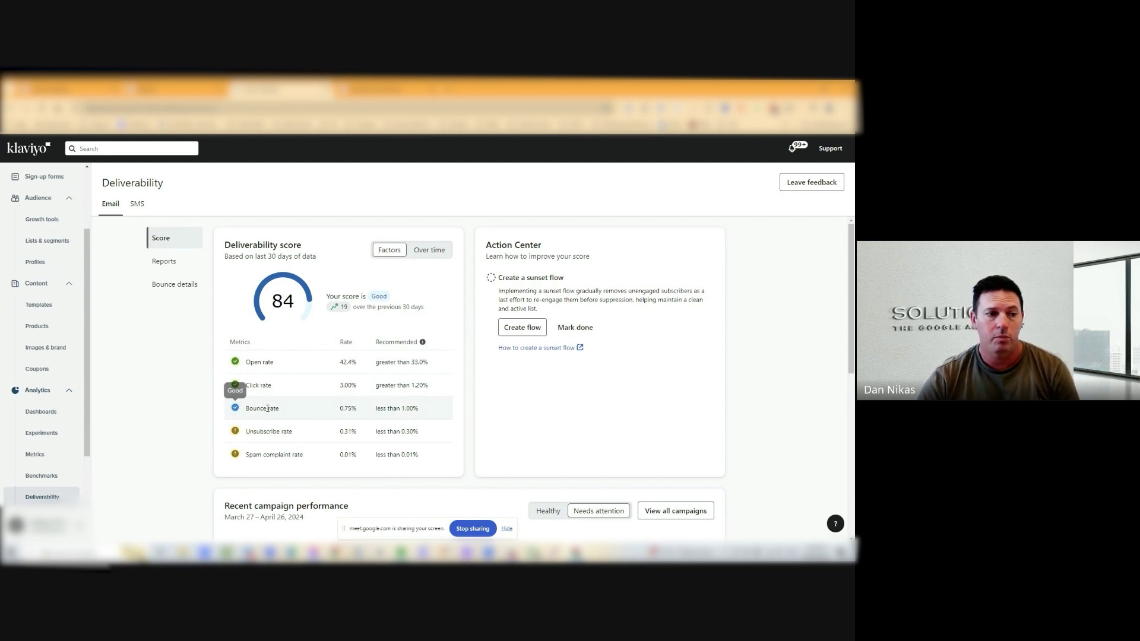
pyautogui.moveTo(235, 433)
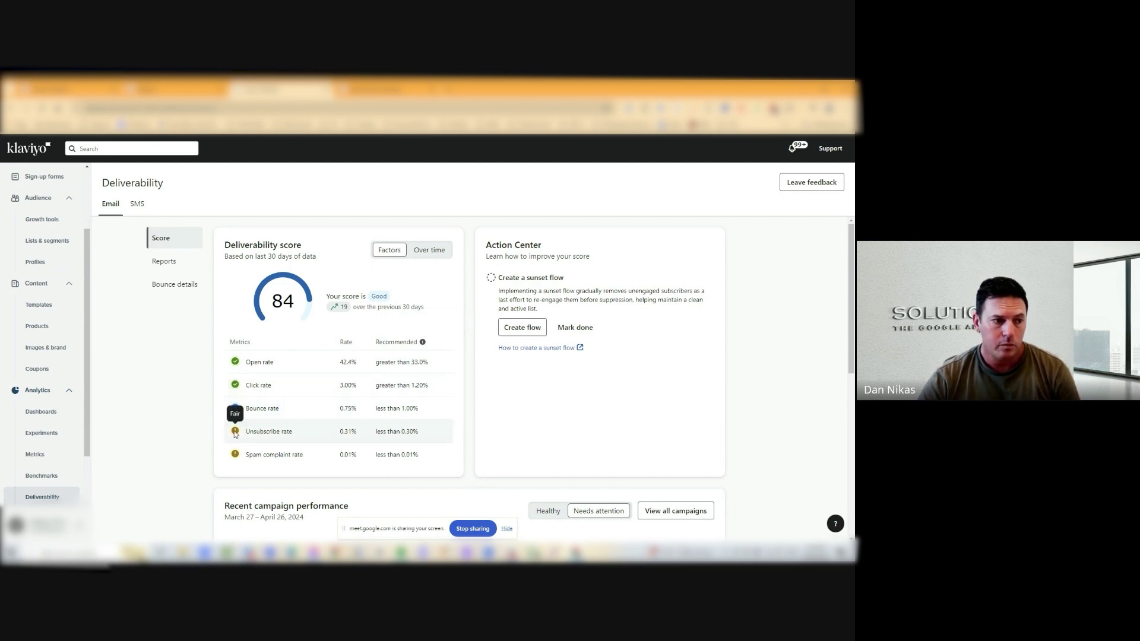
pyautogui.moveTo(235, 456)
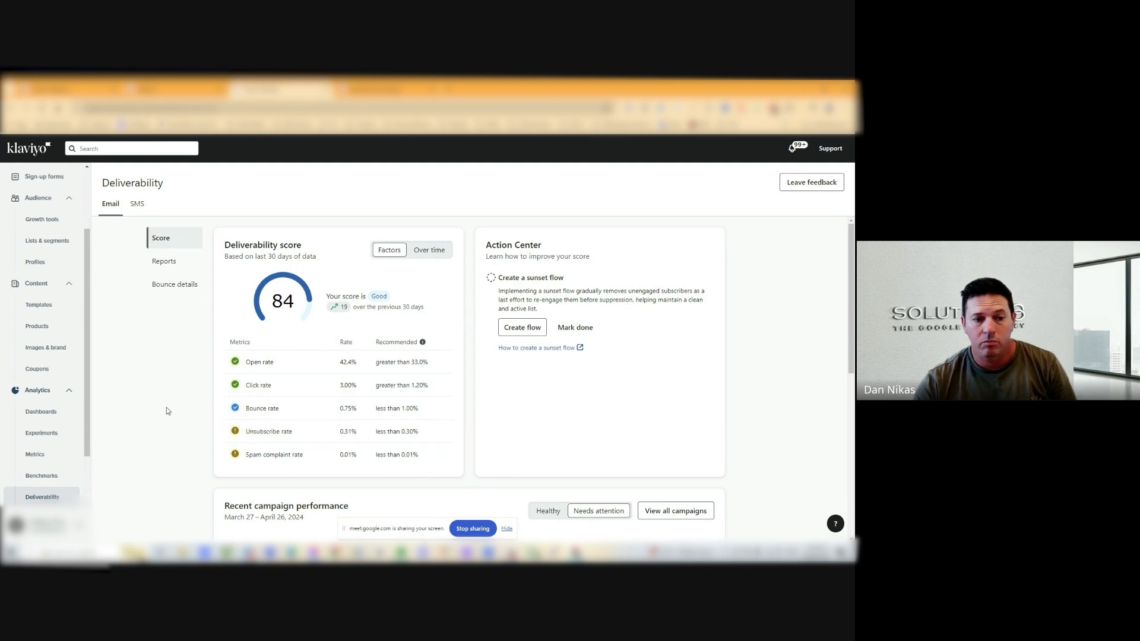
# - Show the healthy campaigns under Recent campaign performance and review their rates along with the recent flows that need attention
pyautogui.click(547, 511)
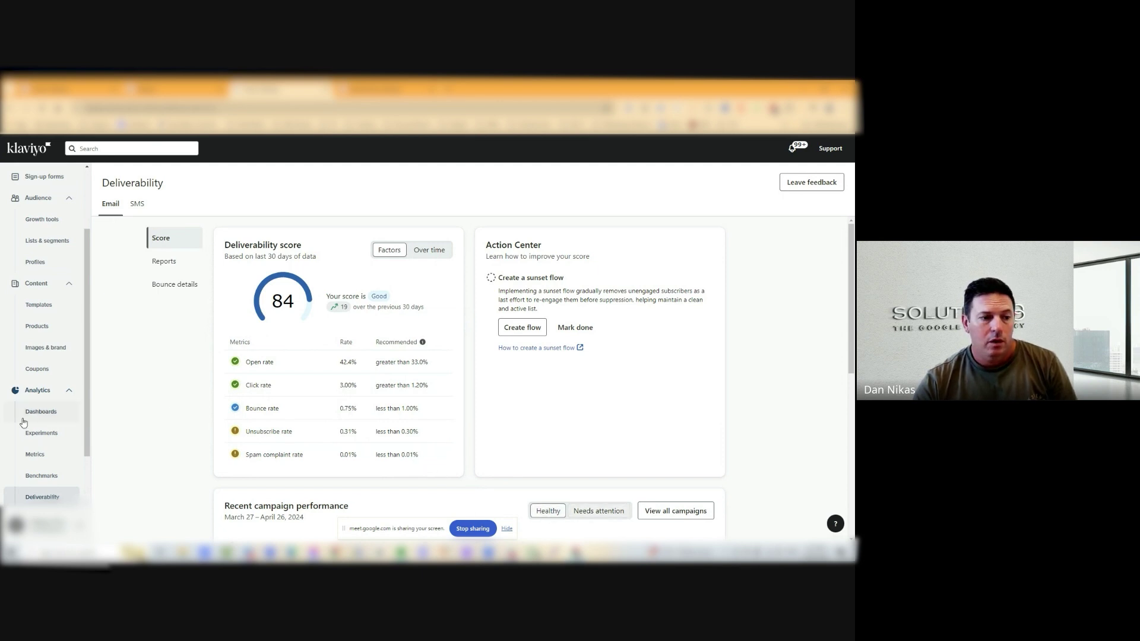
pyautogui.scroll(-1, 35, 416)
pyautogui.scroll(-3, 211, 374)
pyautogui.scroll(2, 74, 428)
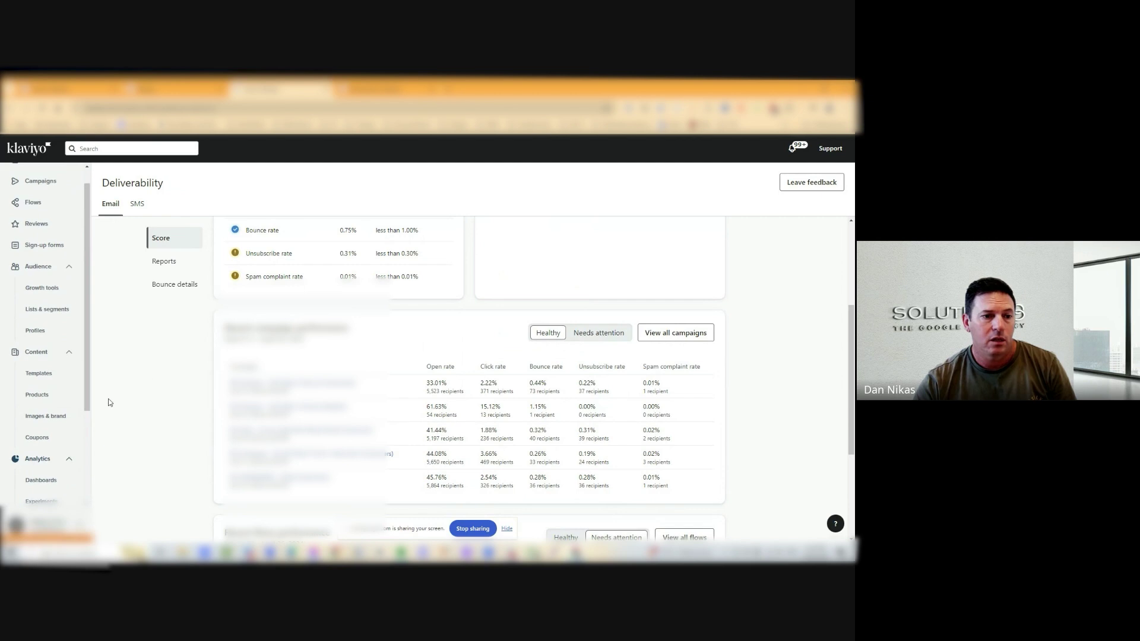
pyautogui.scroll(-1, 152, 369)
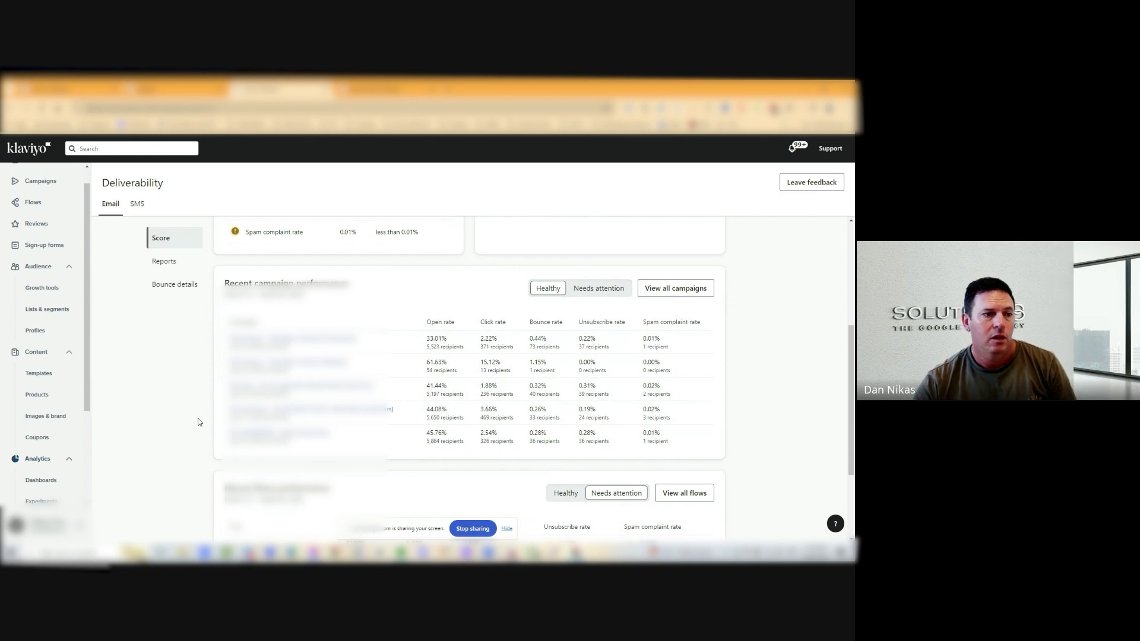
pyautogui.scroll(-2, 199, 422)
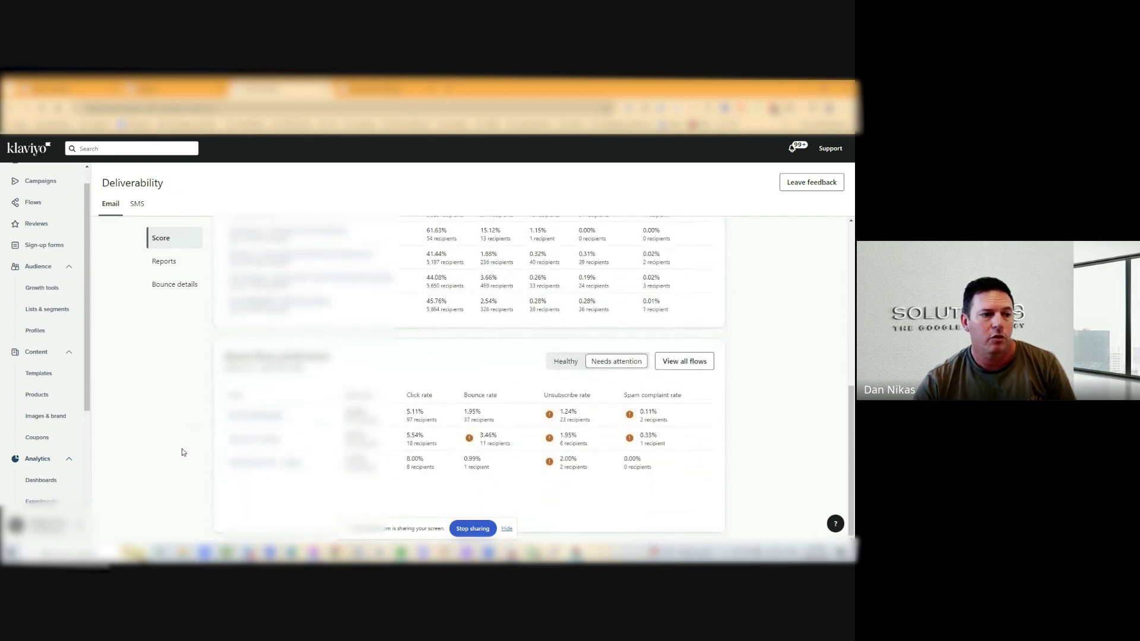
pyautogui.scroll(3, 182, 450)
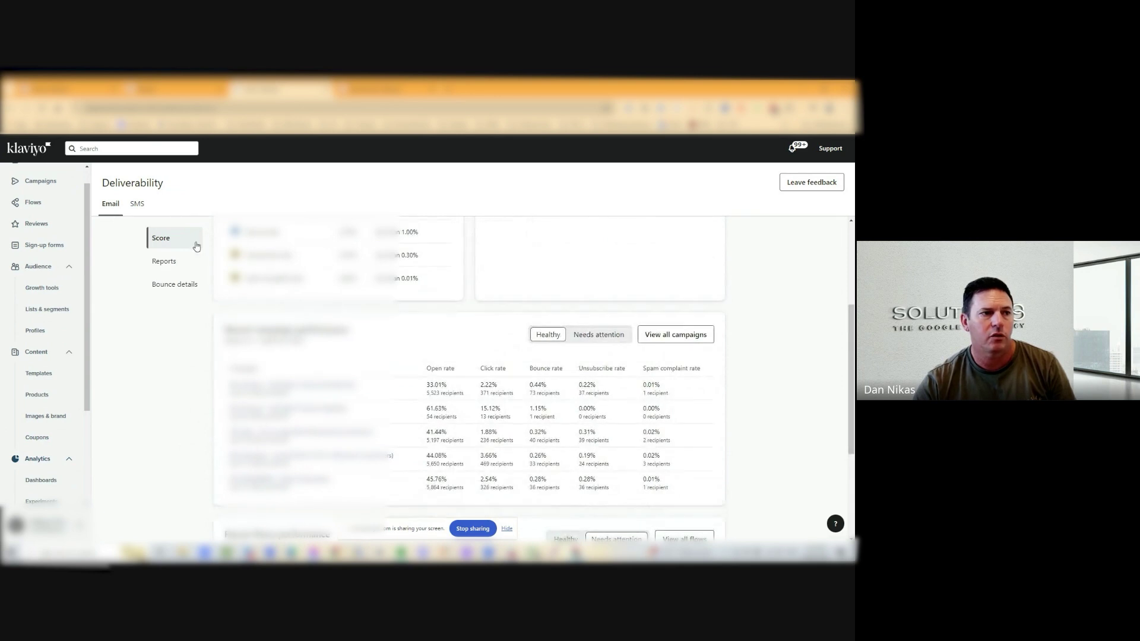
# - Switch to the Benchmarks overview and view its date range presets and month picker, keeping the custom range Feb 2024 to Mar 2024
pyautogui.click(386, 89)
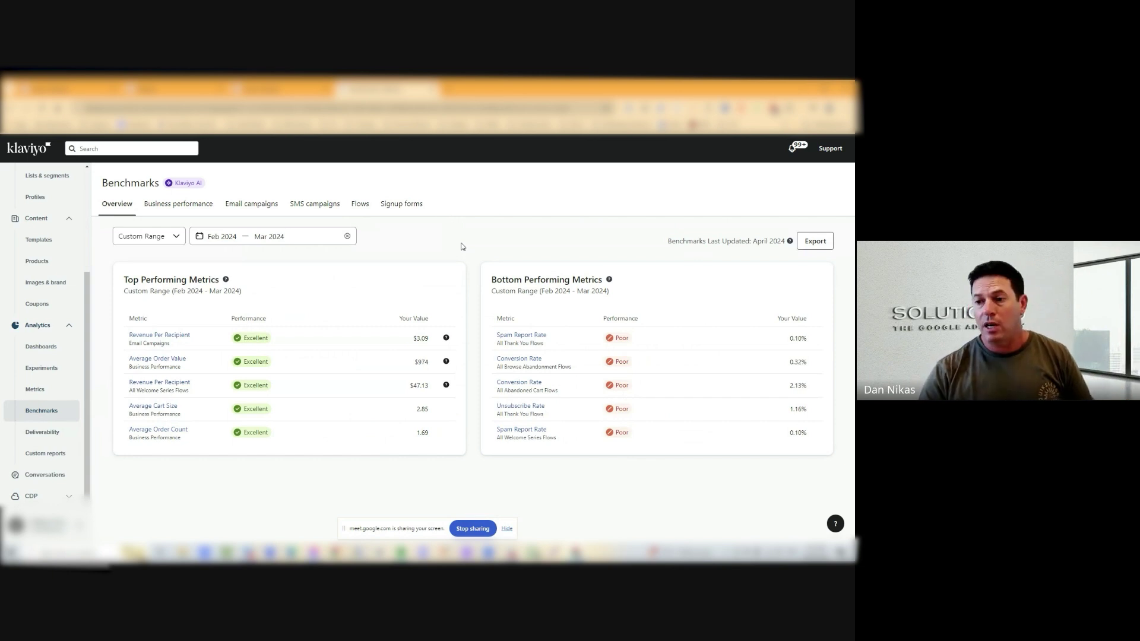
pyautogui.click(152, 236)
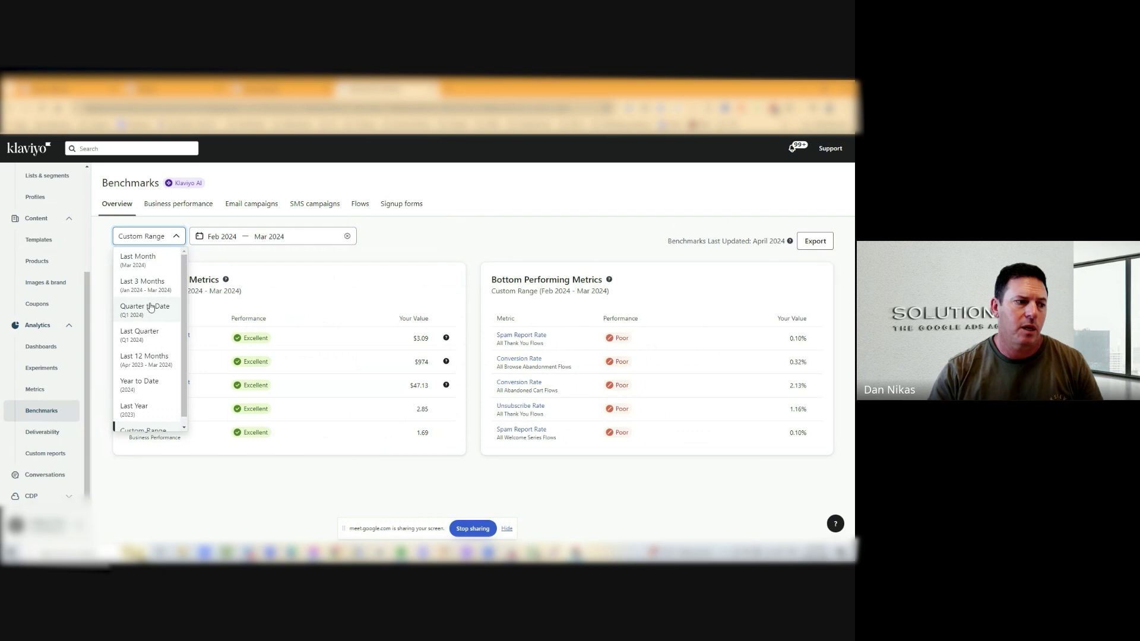
pyautogui.click(156, 430)
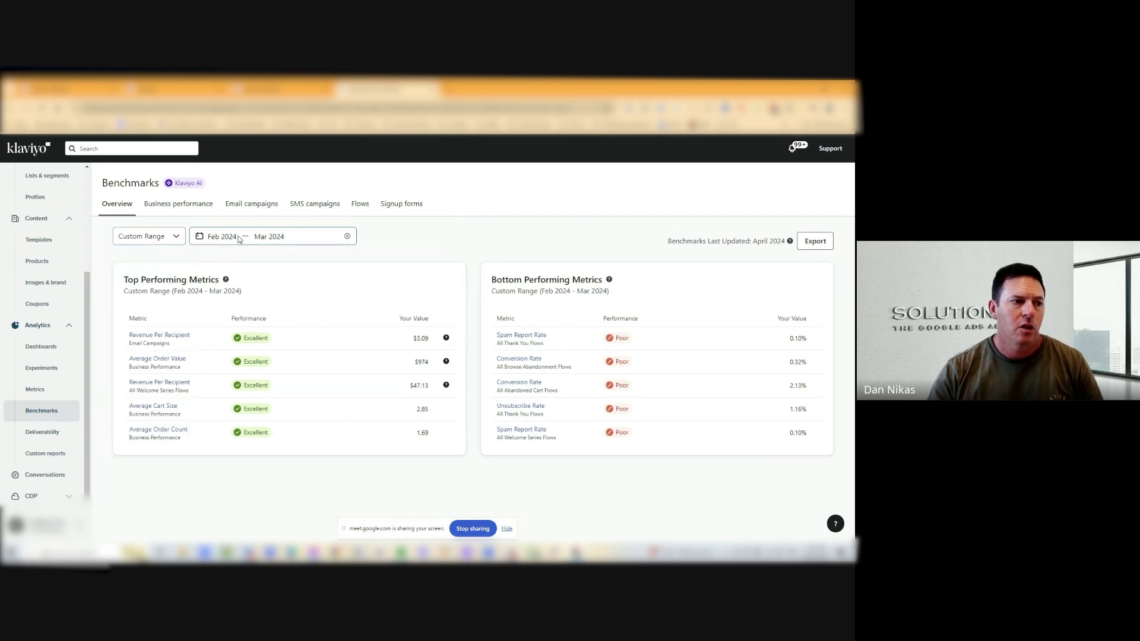
pyautogui.click(312, 236)
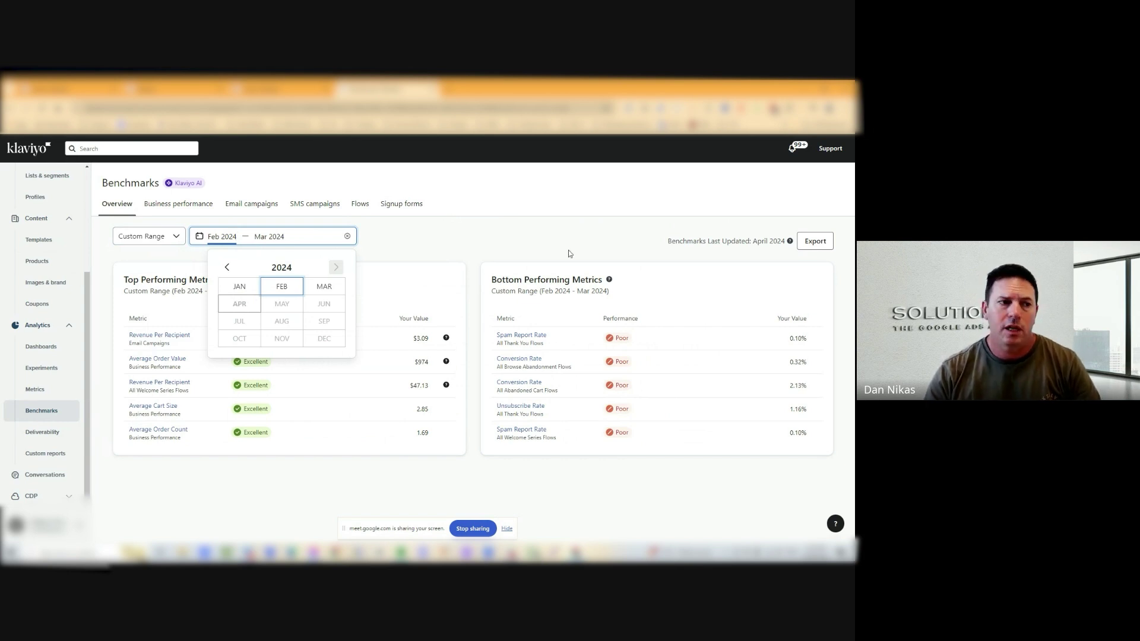
pyautogui.click(465, 233)
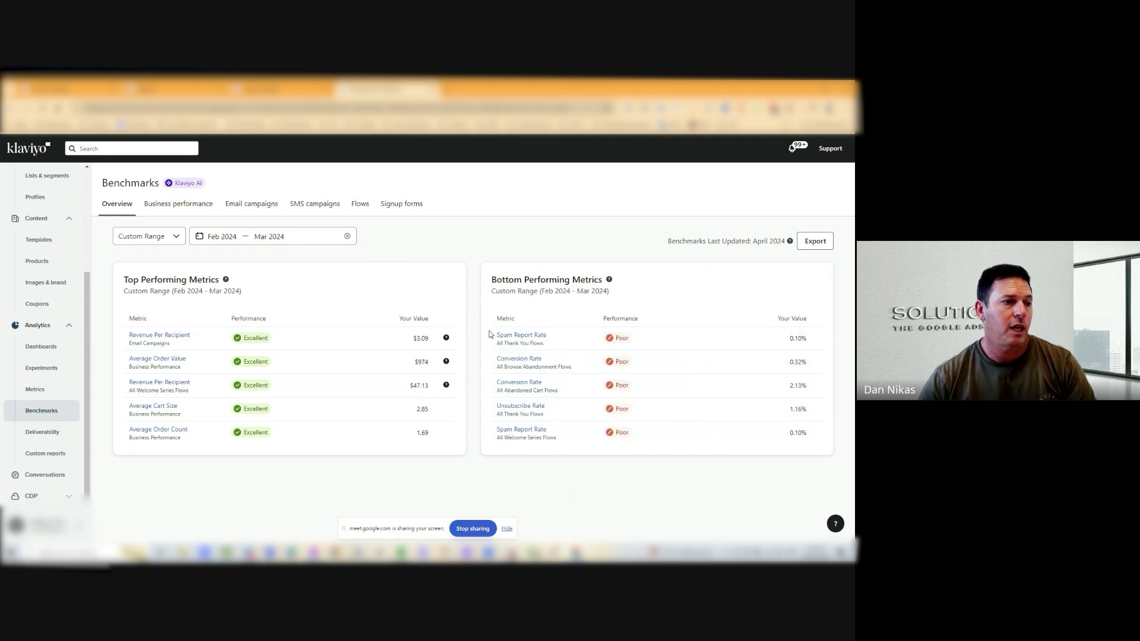
# - Return to the Deliverability score page with the recent campaign performance
pyautogui.click(279, 89)
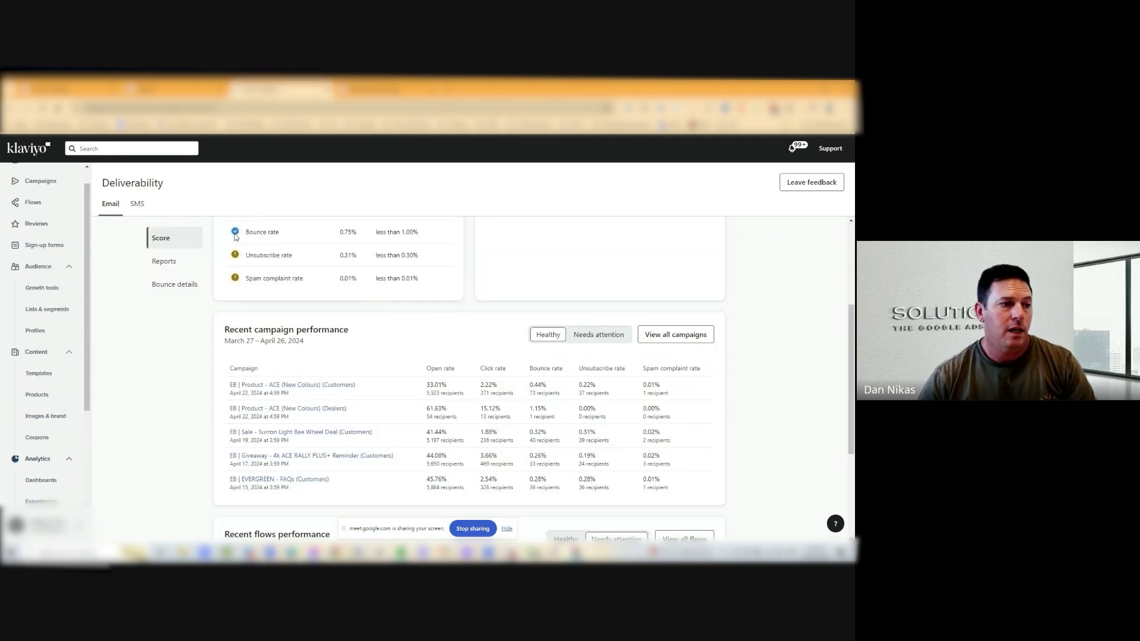